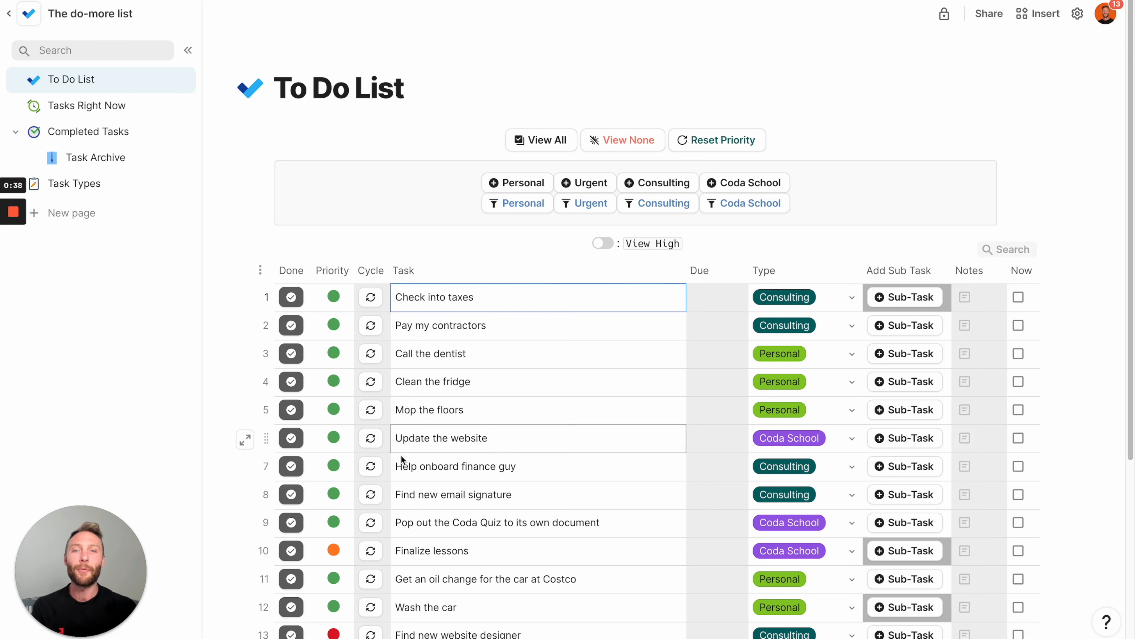
- Reset the priority of every task in the to-do list and check the Priority column
scroll(371, 405, "down", 5)
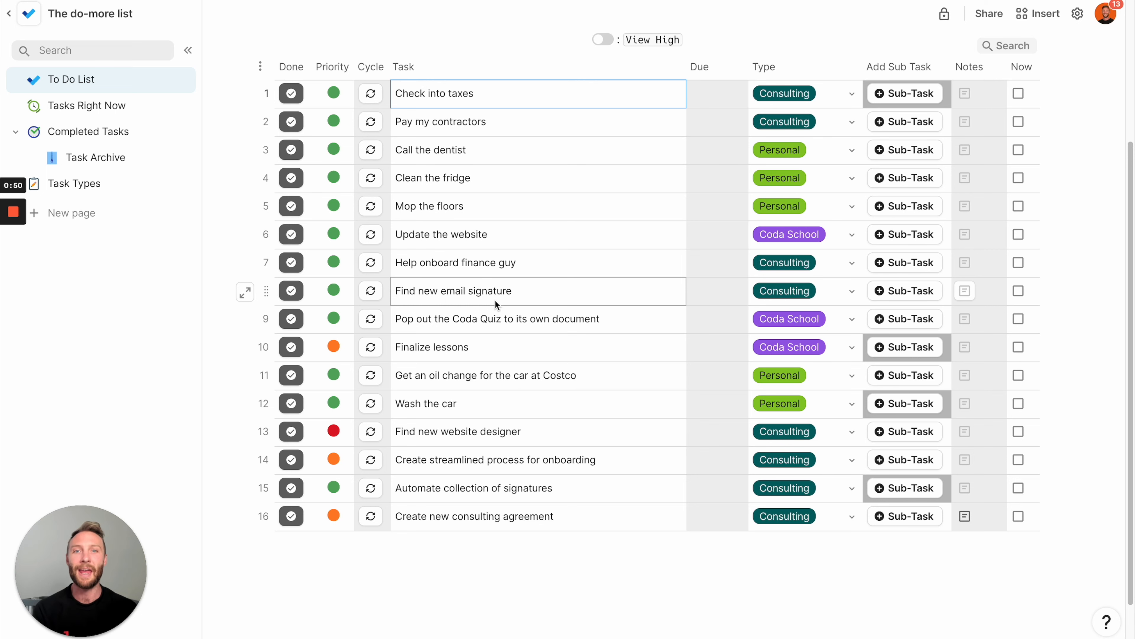
scroll(506, 233, "up", 4)
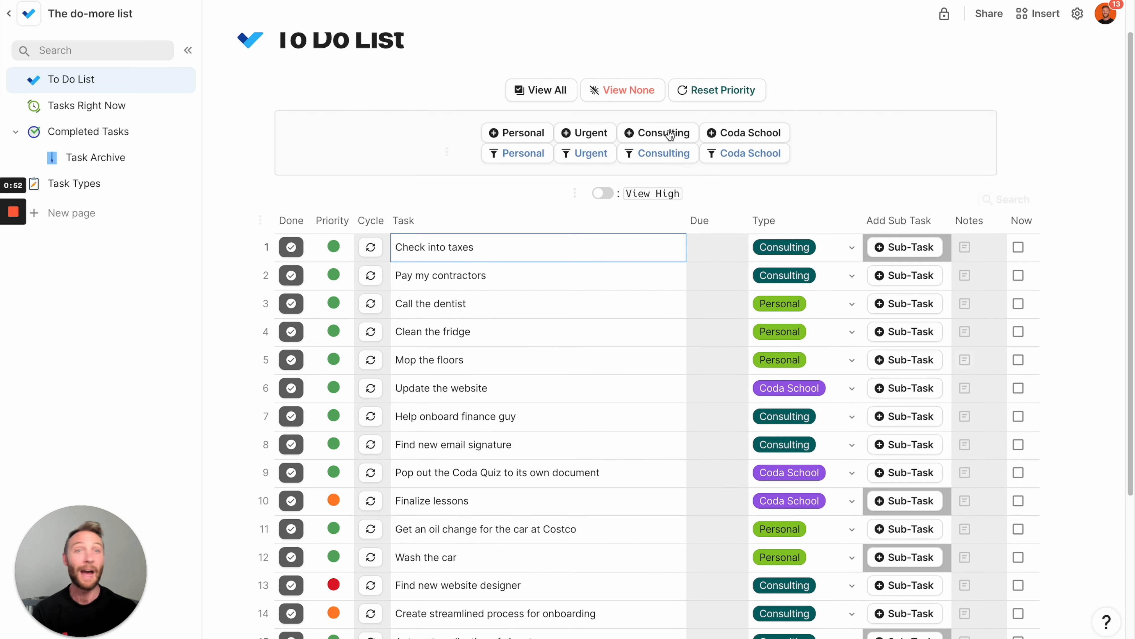
left_click(726, 94)
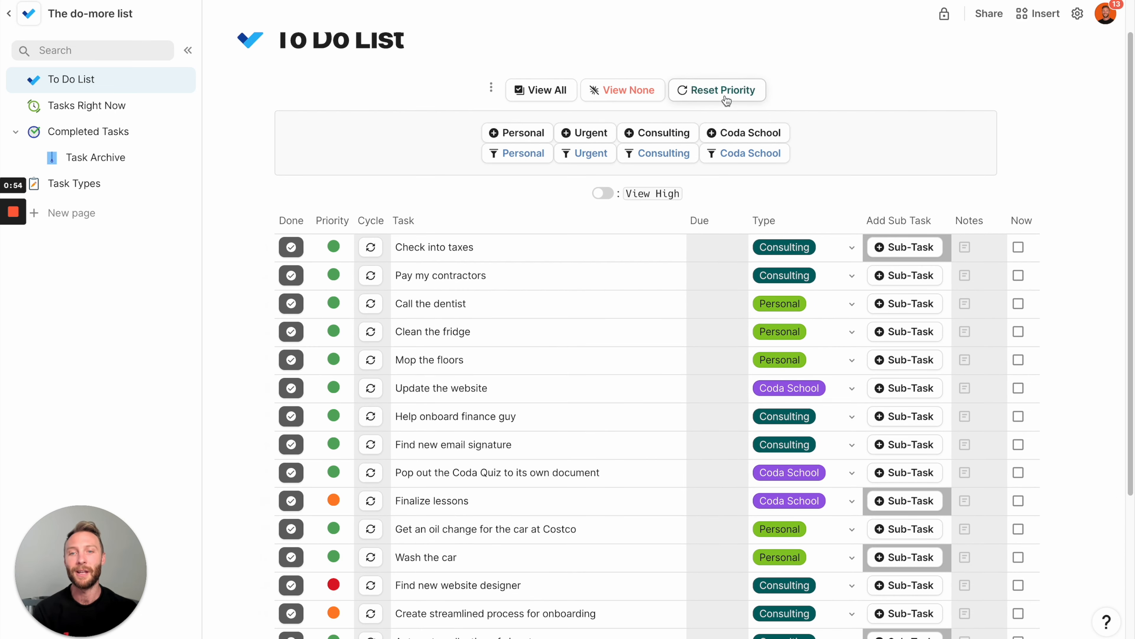
scroll(454, 446, "down", 3)
left_click_drag(333, 122, 424, 394)
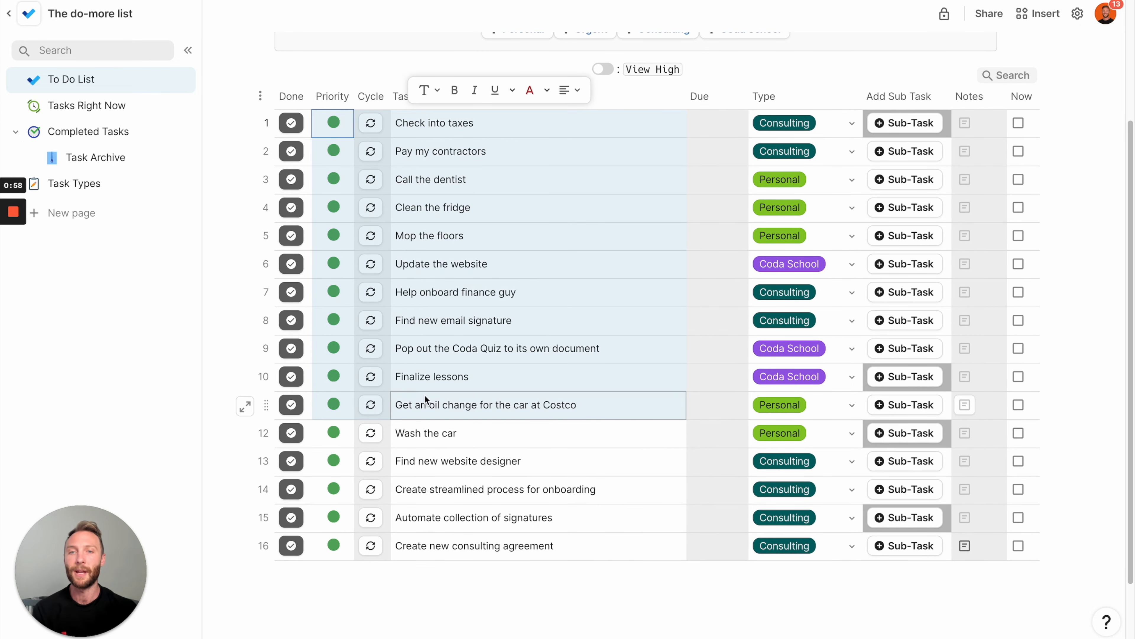
left_click(465, 377)
scroll(465, 376, "up", 5)
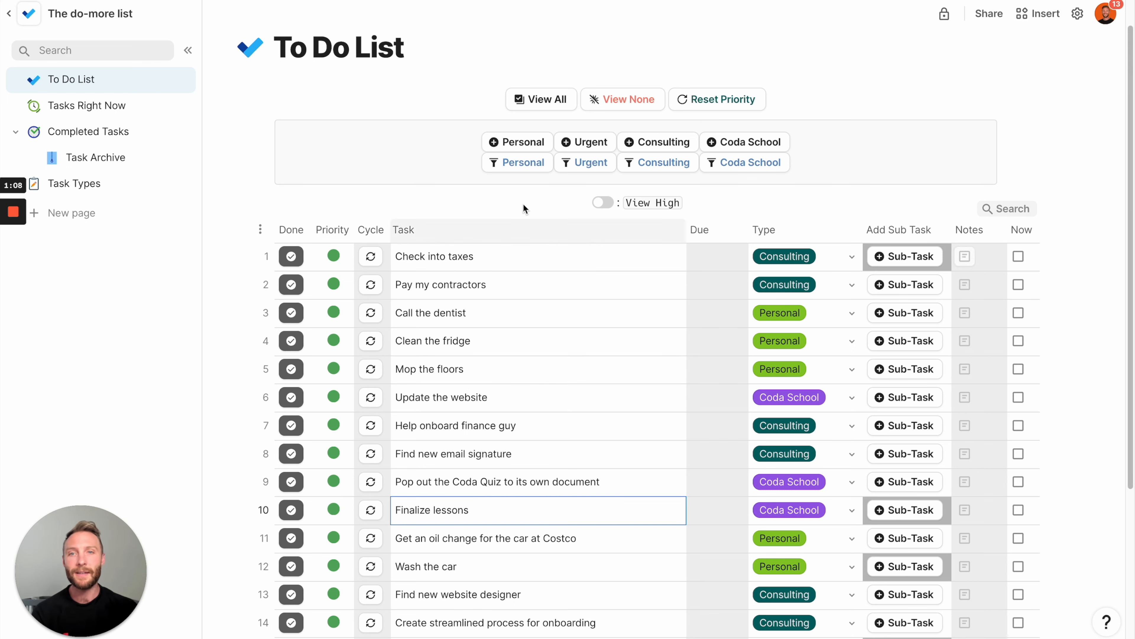
- Add a new Personal task named "Clean the fridge"
left_click(517, 147)
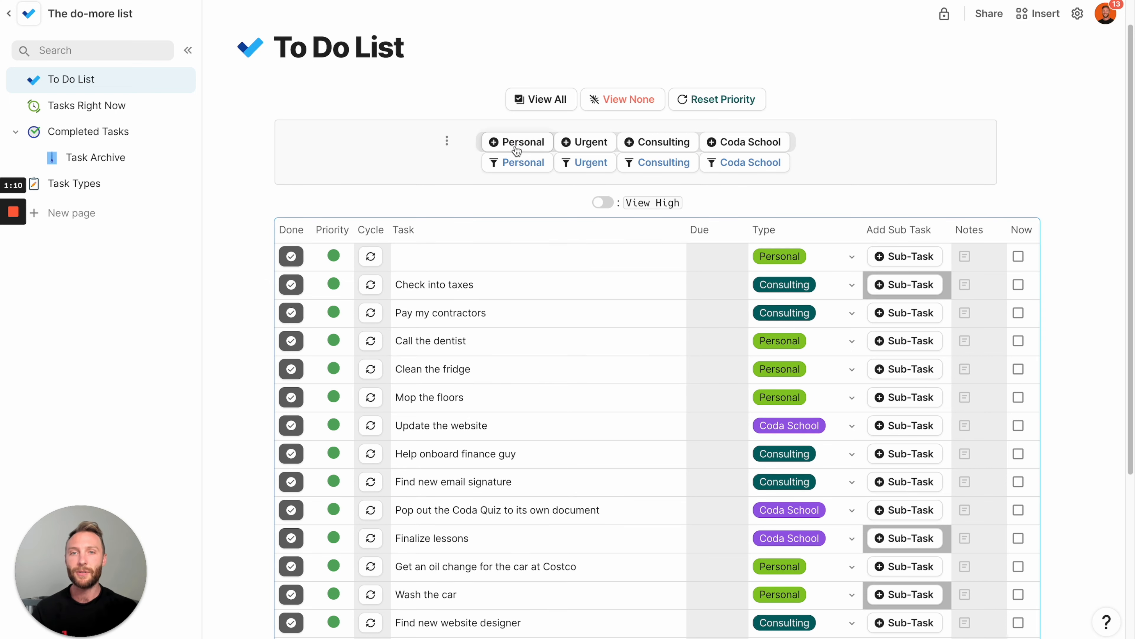
left_click(474, 248)
type("Clean the fridge")
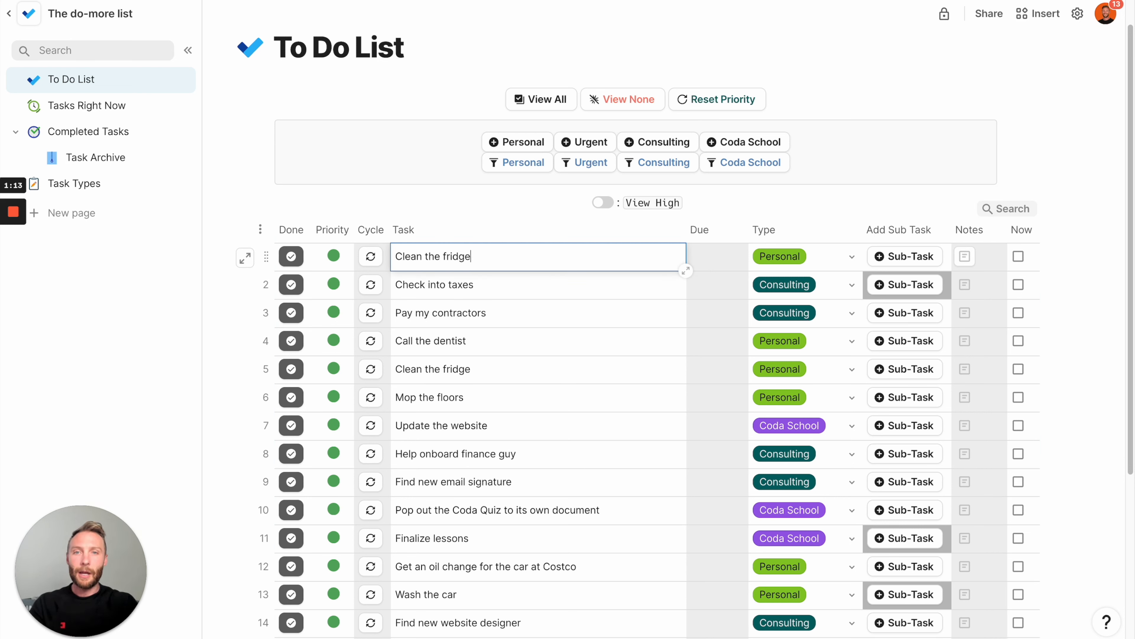
left_click(507, 304)
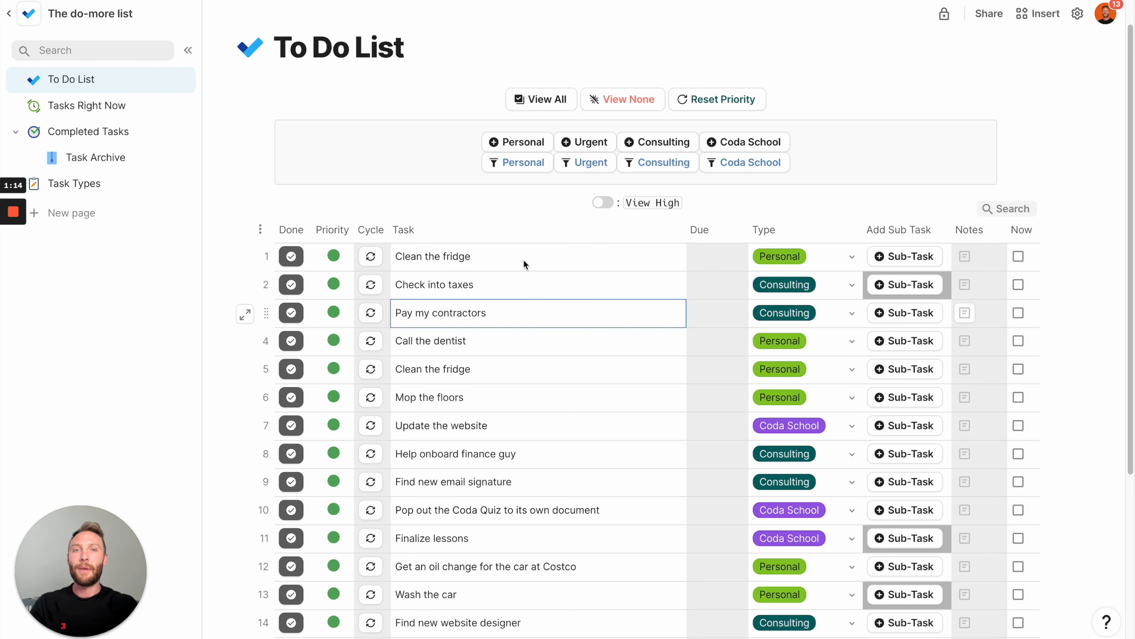
- Add a new Consulting task named "Look into taxes"
left_click(649, 144)
left_click(449, 249)
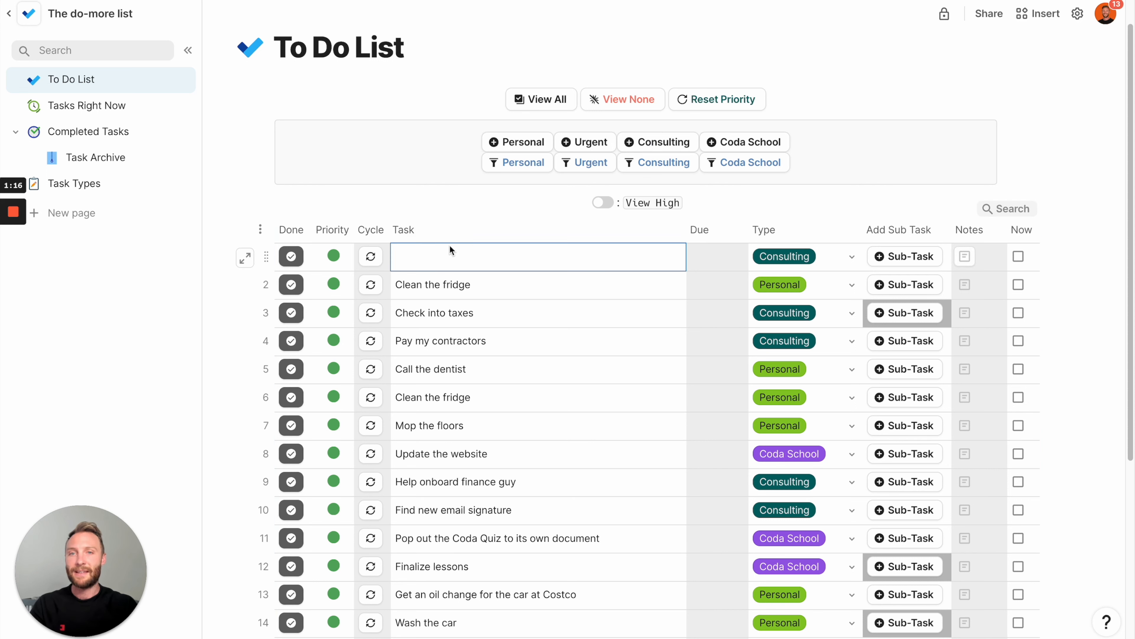
type("Look ")
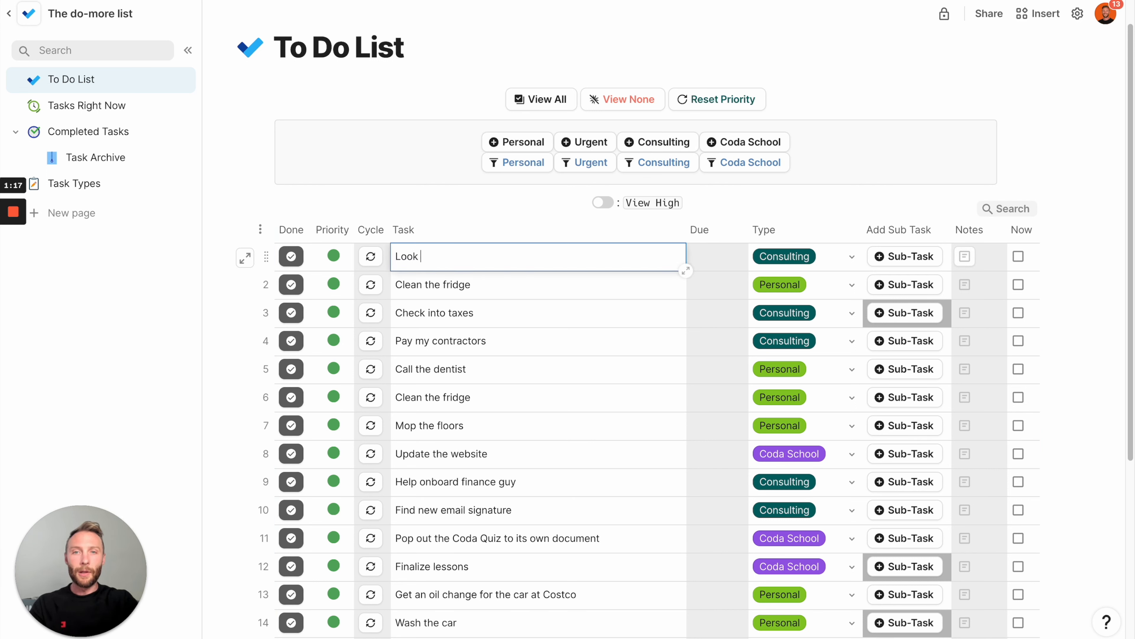
type("into taxes")
key("Return")
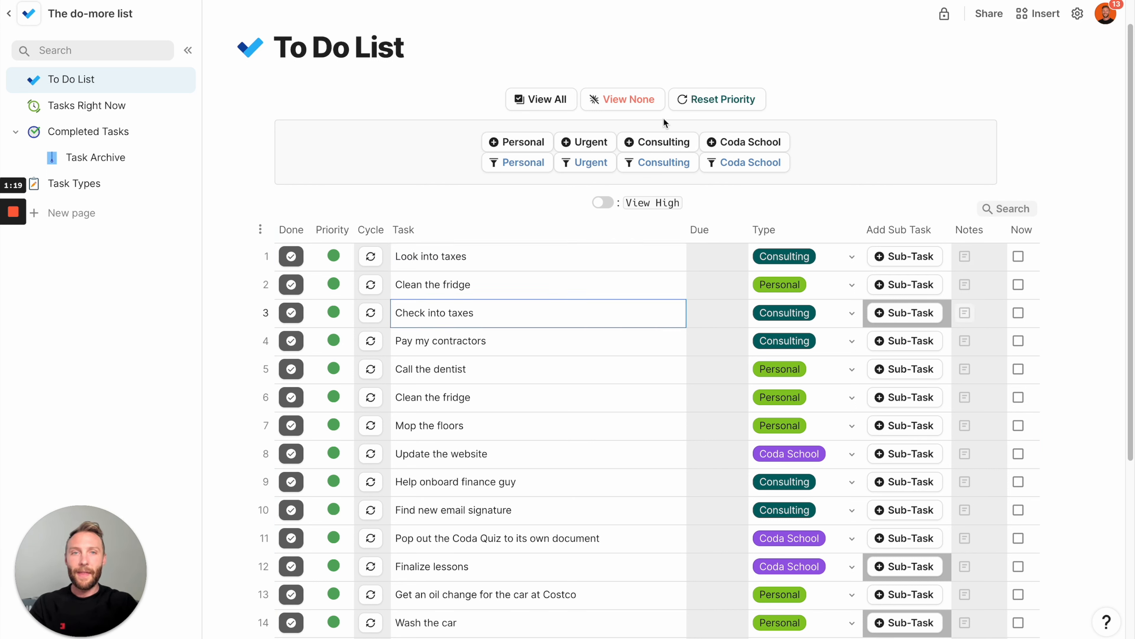
- Add a new Coda School task named "Record a new vide0"
left_click(755, 142)
left_click(456, 255)
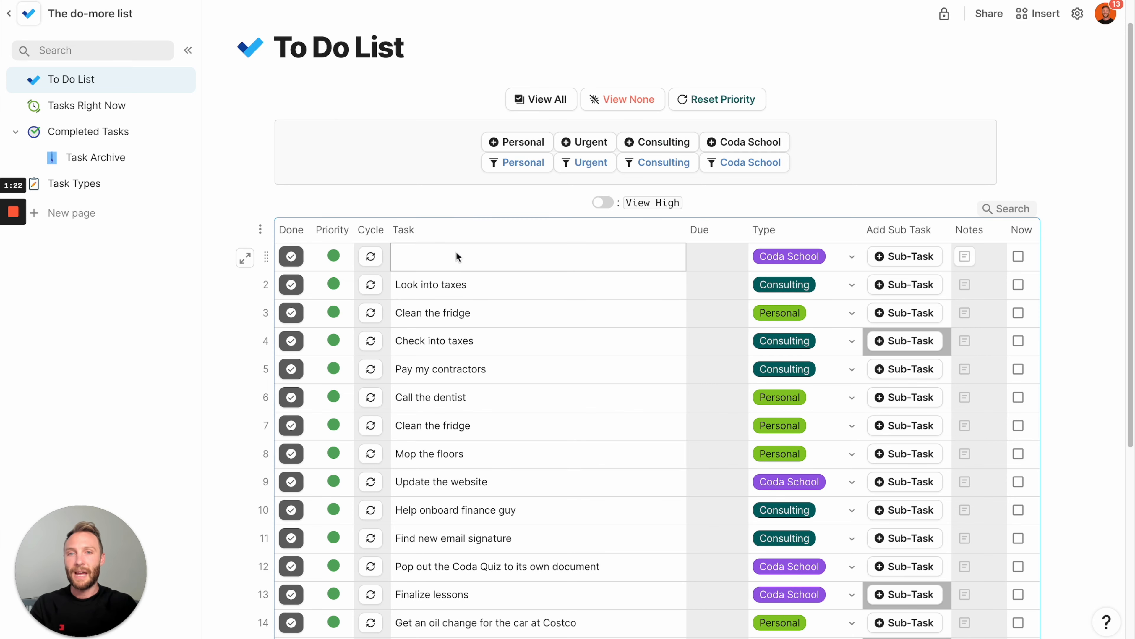
type("Record a")
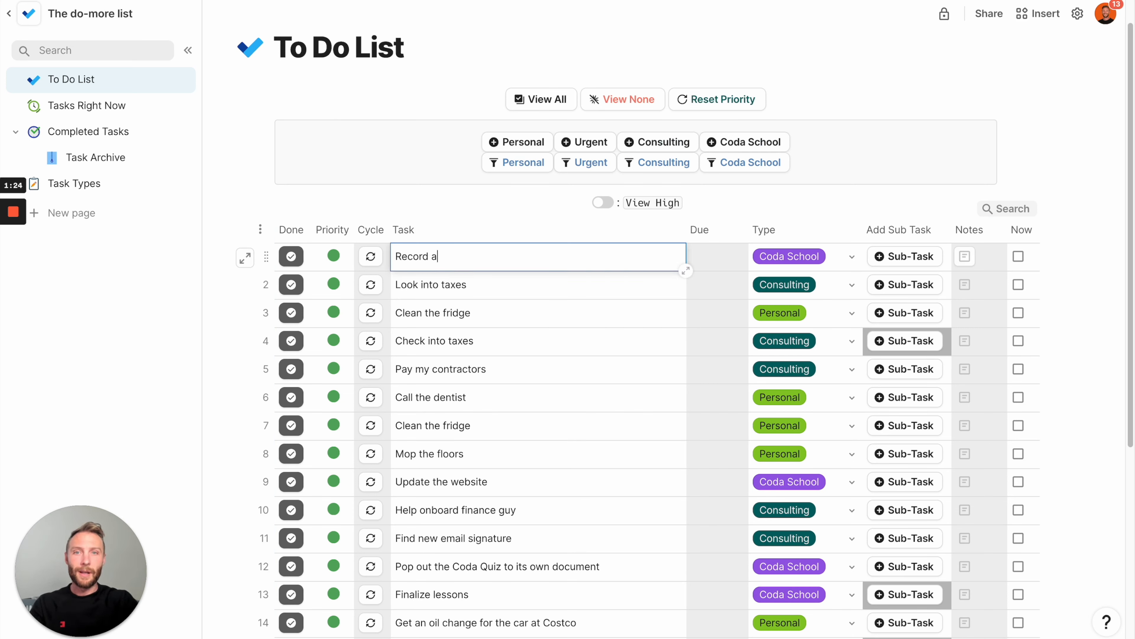
type(" new vide0")
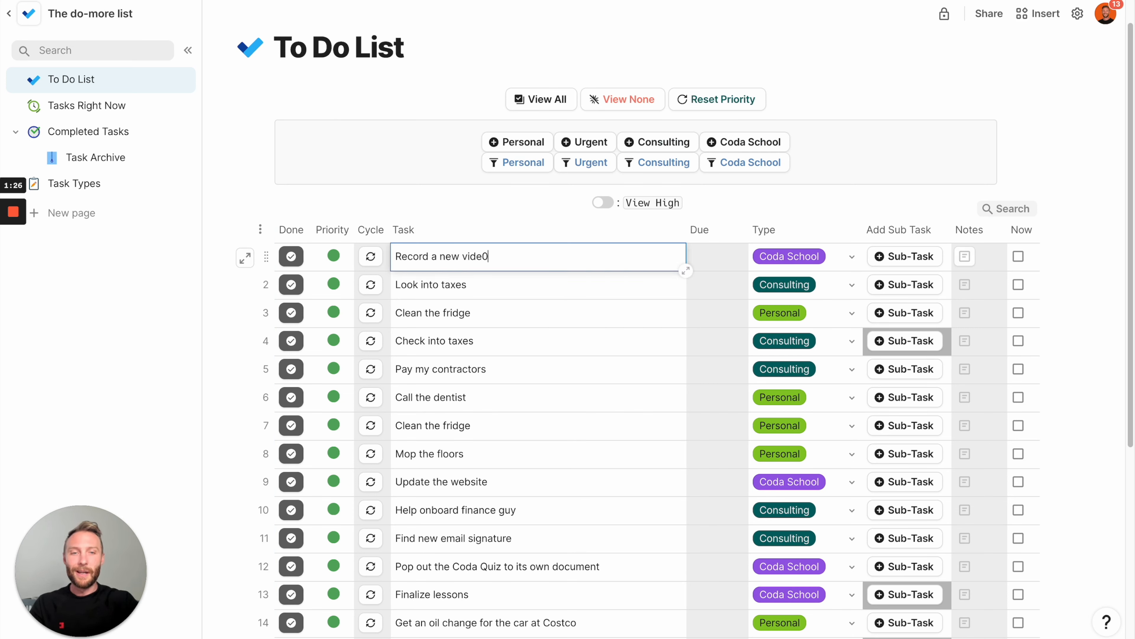
left_click(468, 300)
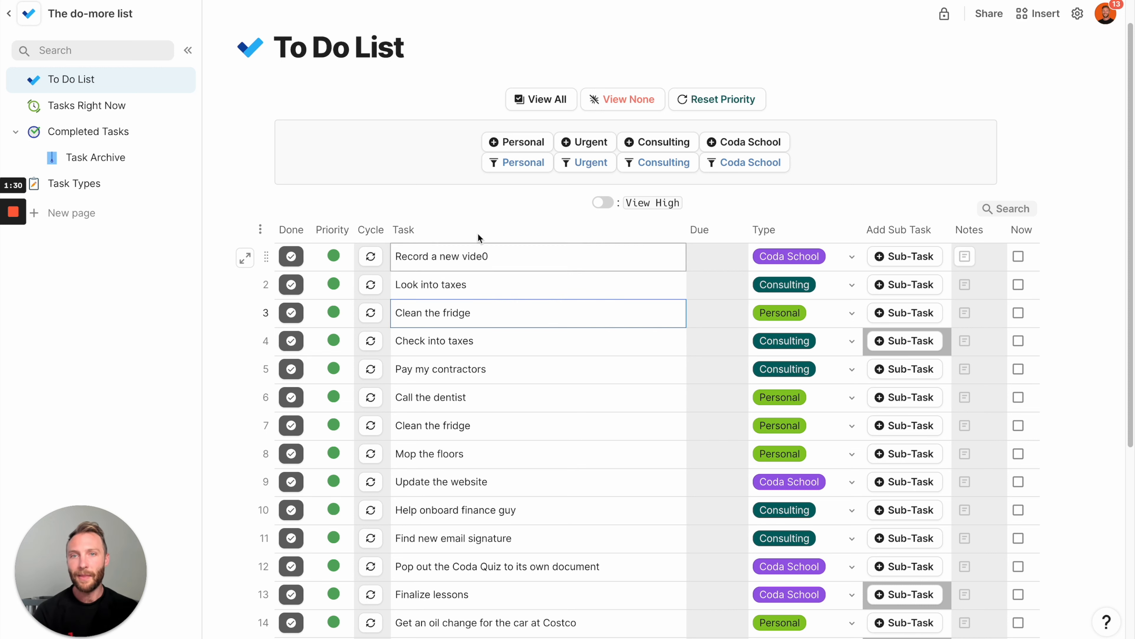
- Add a blank Personal task and delete its row again
left_click(515, 143)
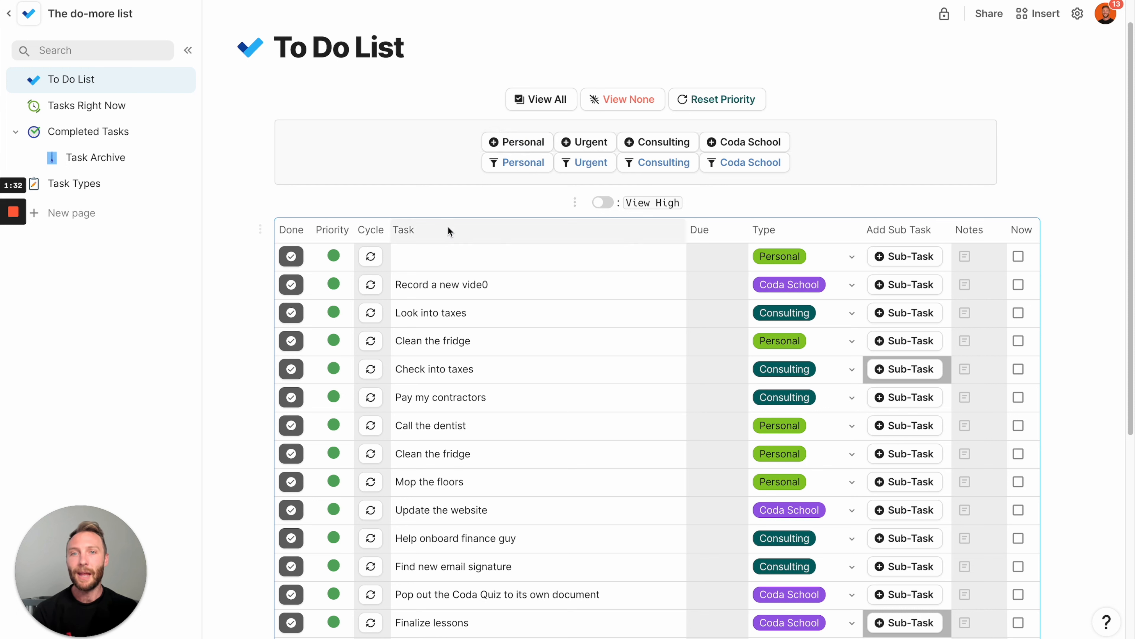
left_click(266, 257)
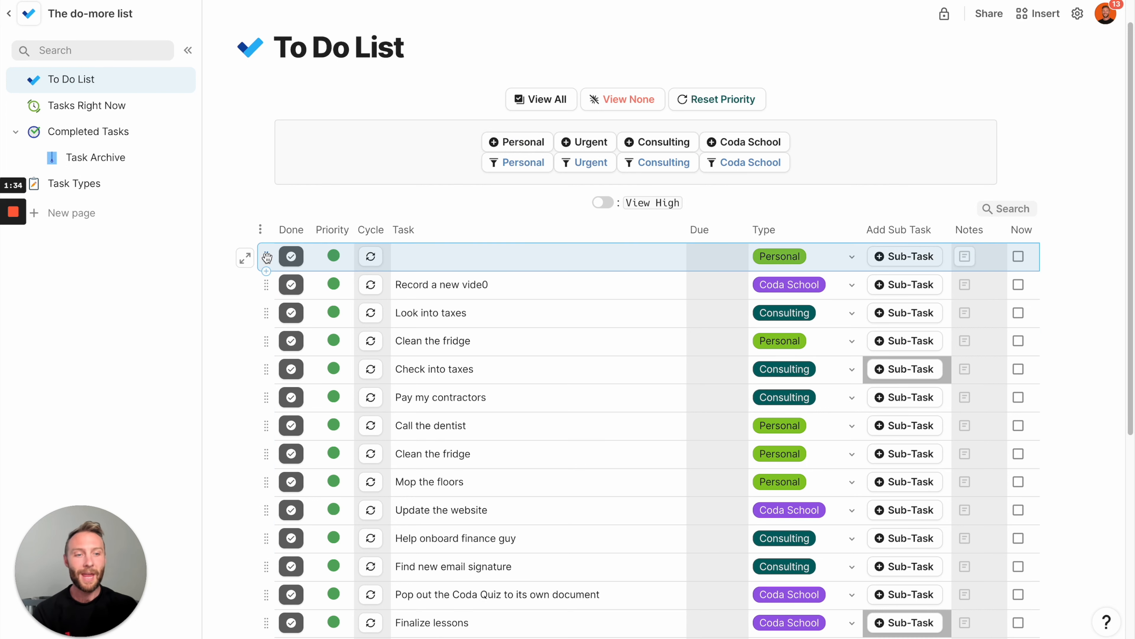
key("Delete")
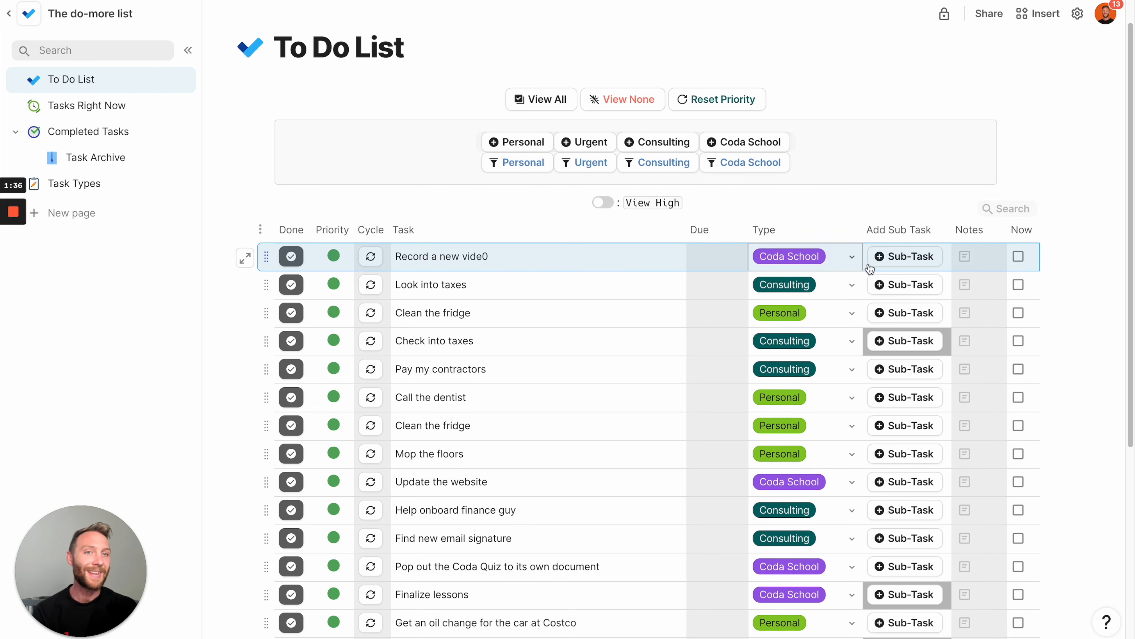
- Add two blank Urgent tasks and one blank Consulting task, and delete all three rows again
left_click(586, 142)
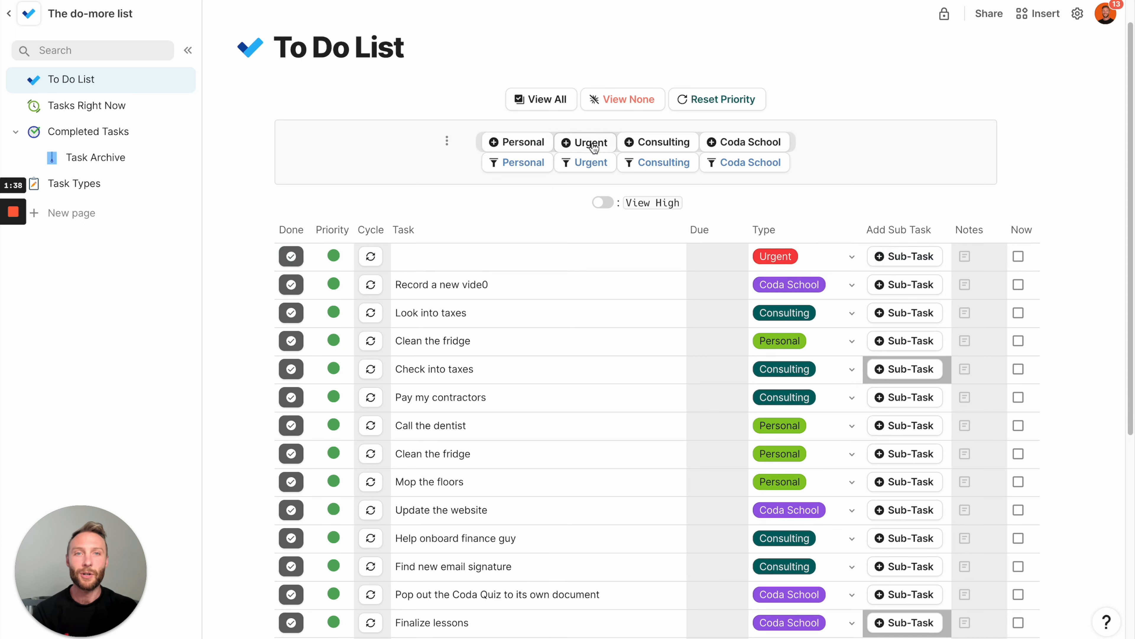
left_click(586, 143)
left_click(654, 147)
left_click(399, 260)
left_click(268, 257)
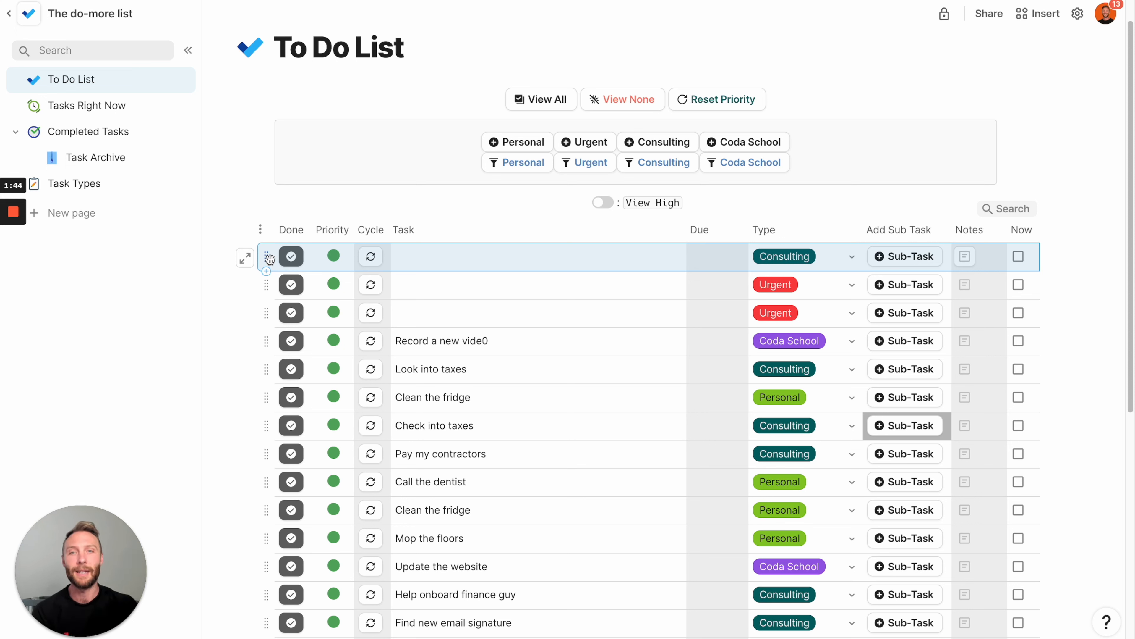
key("Delete")
key("Delete")
key("Delete")
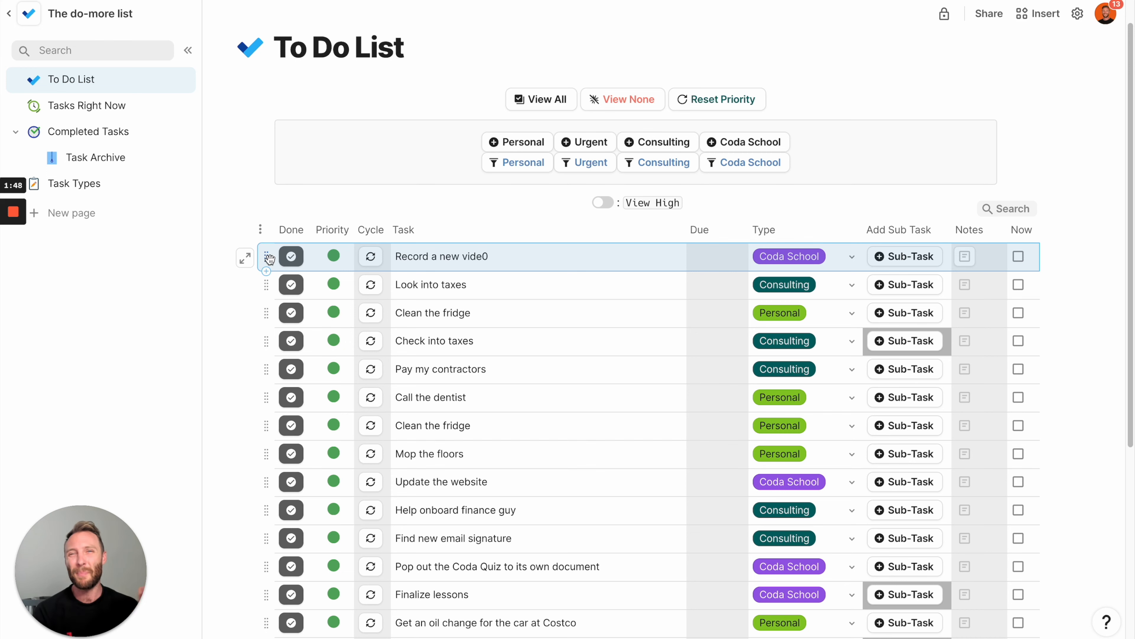
- Cycle the priority of "Look into taxes" to orange and mark that task as done
scroll(500, 365, "down", 5)
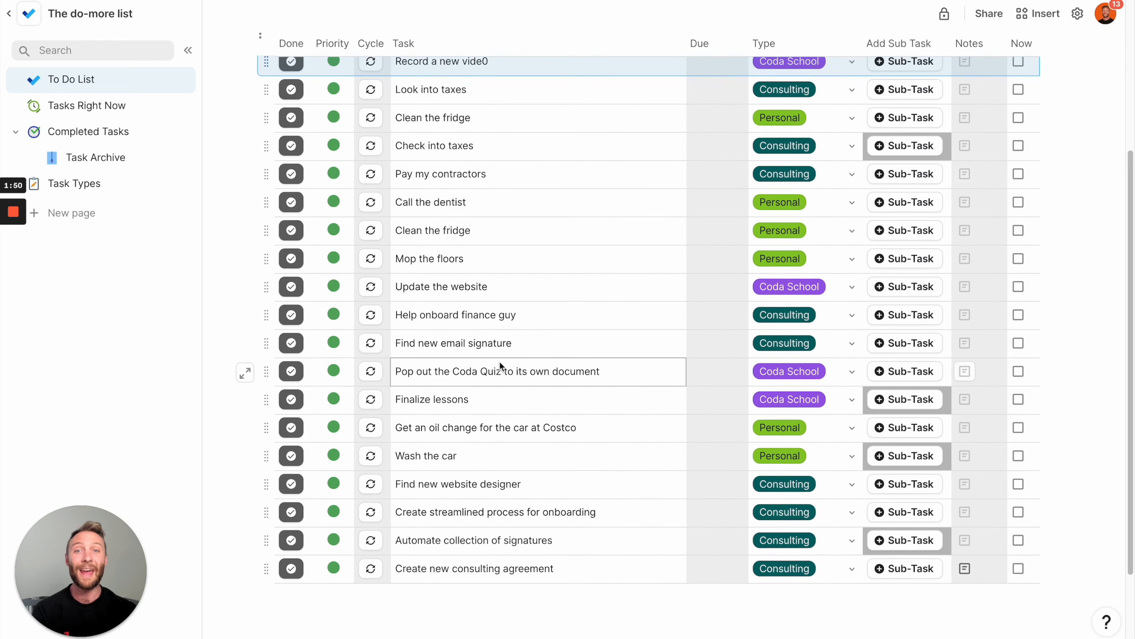
scroll(499, 364, "up", 3)
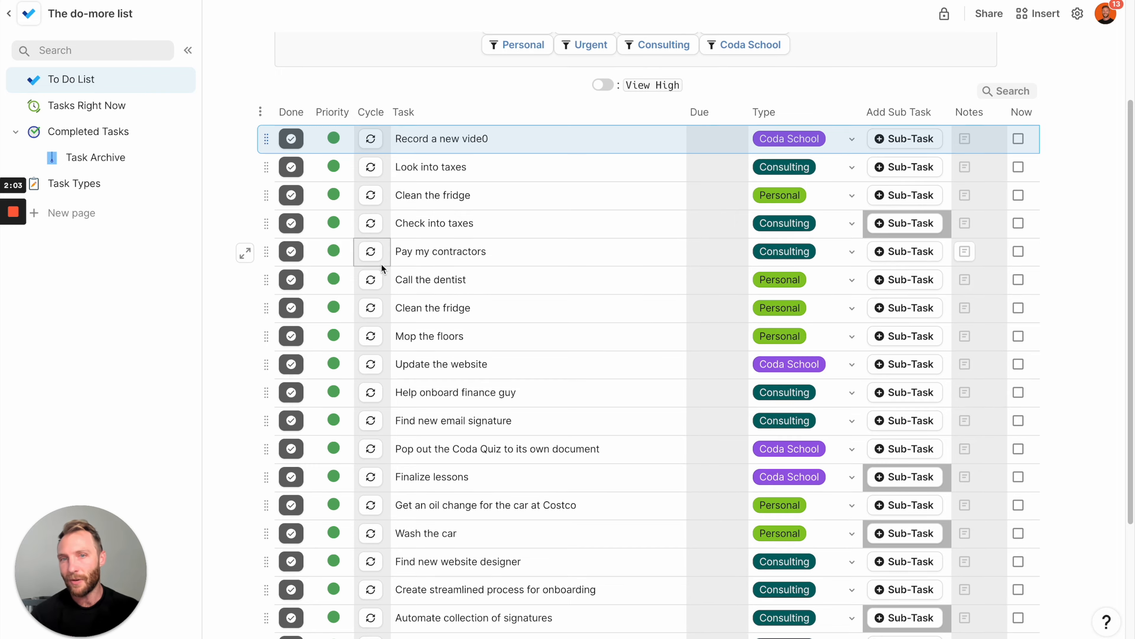
scroll(381, 263, "down", 2)
scroll(491, 227, "up", 2)
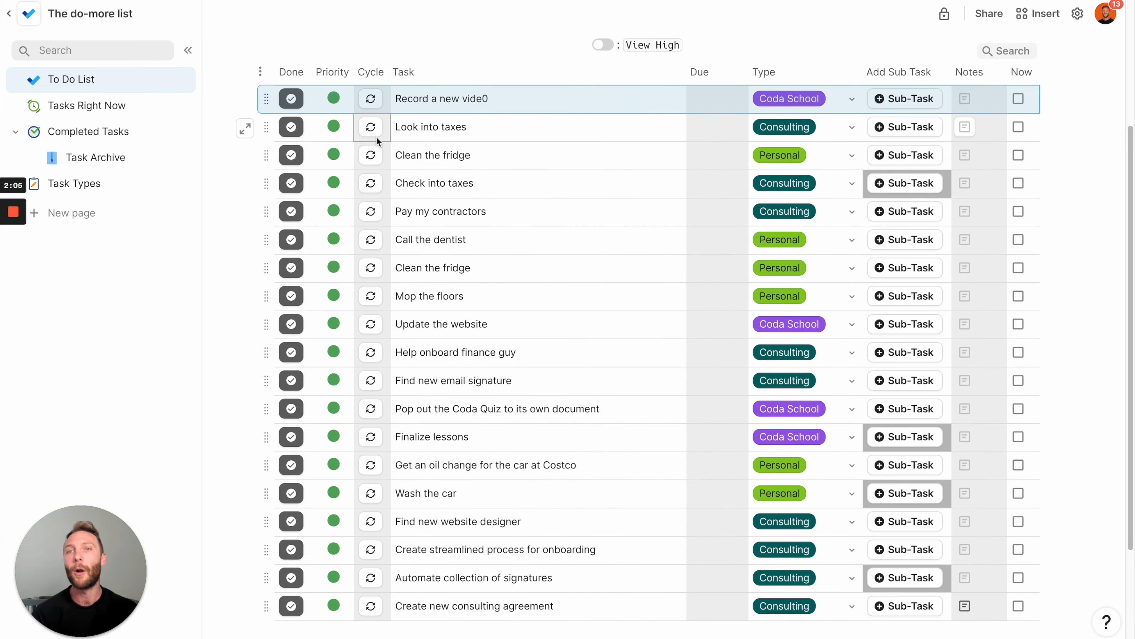
left_click(371, 127)
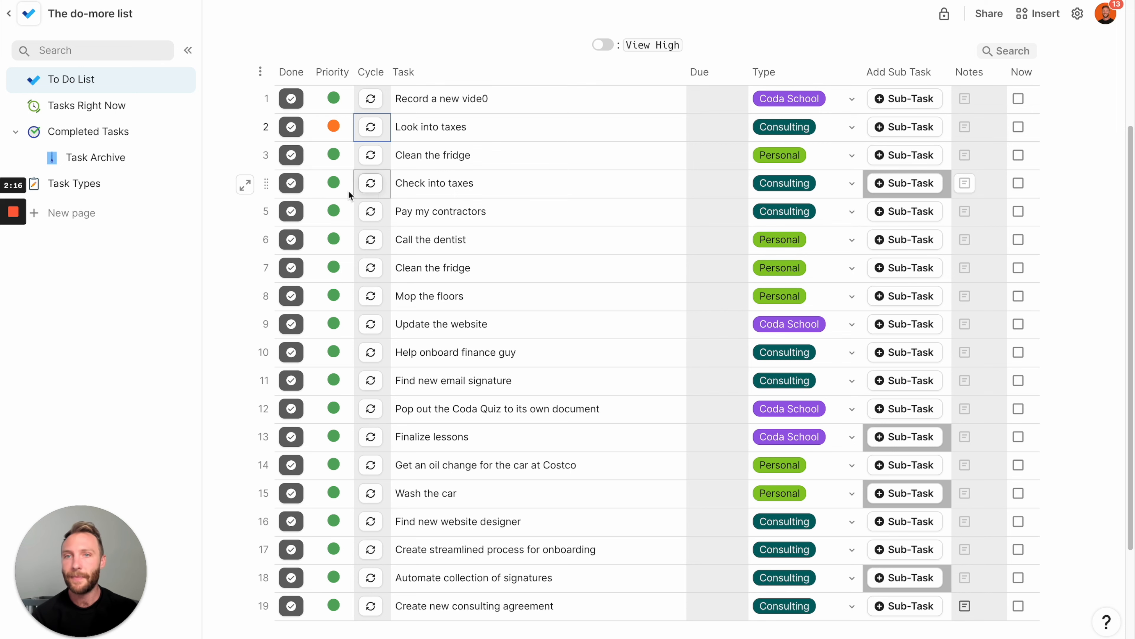
left_click(291, 126)
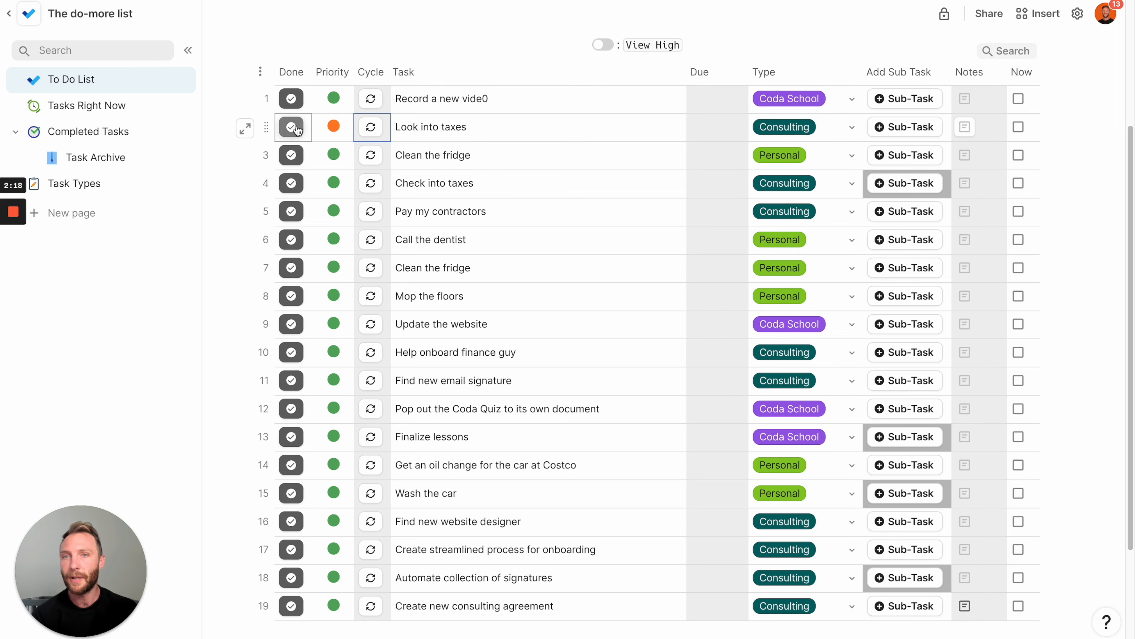
- Cycle the priority to orange for "Check into taxes", "Call the dentist", "Update the website" and "Pop out the Coda Quiz to its own document"
left_click(372, 156)
left_click(380, 214)
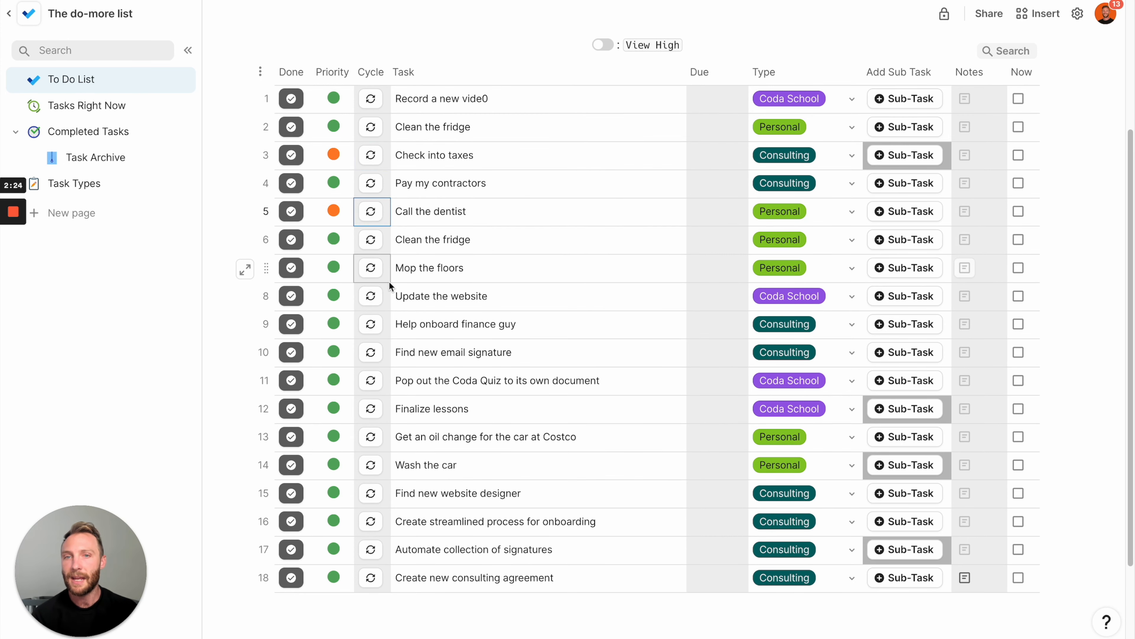
left_click(371, 297)
left_click(371, 381)
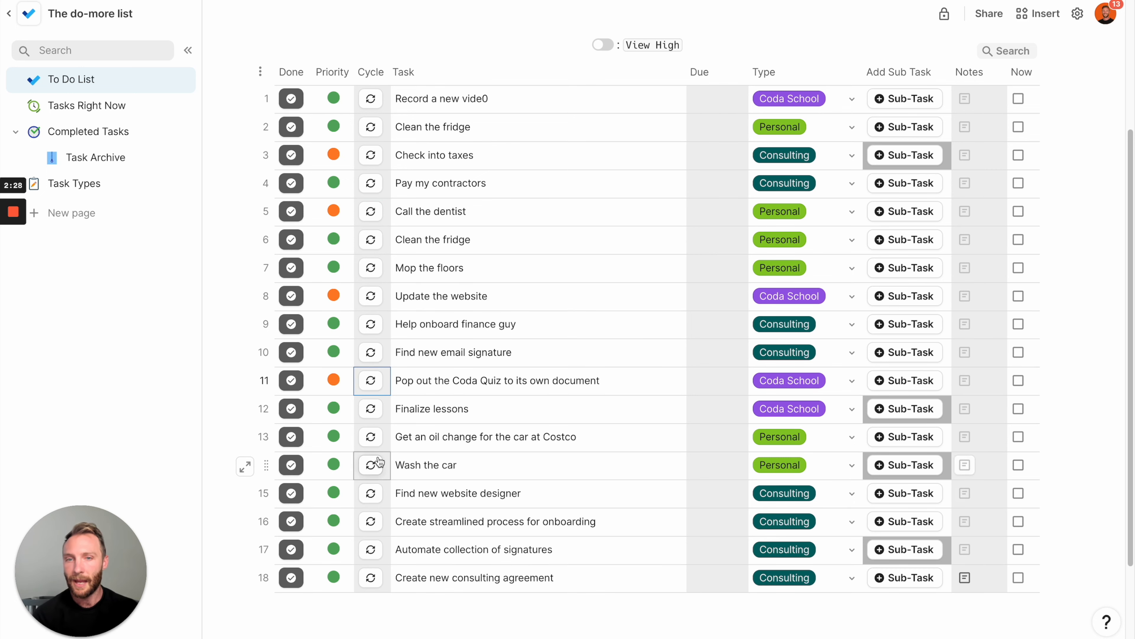
- Cycle the priority to orange for "Find new website designer", "Wash the car", the Costco oil change and "Automate collection of signatures"
left_click(377, 498)
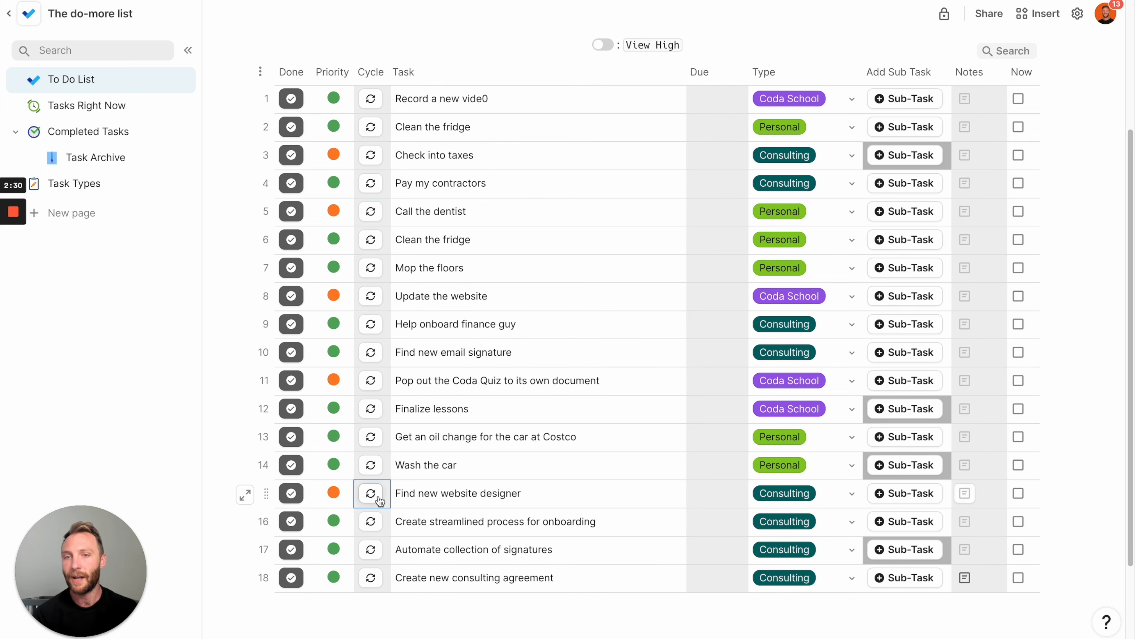
left_click(378, 468)
left_click(379, 442)
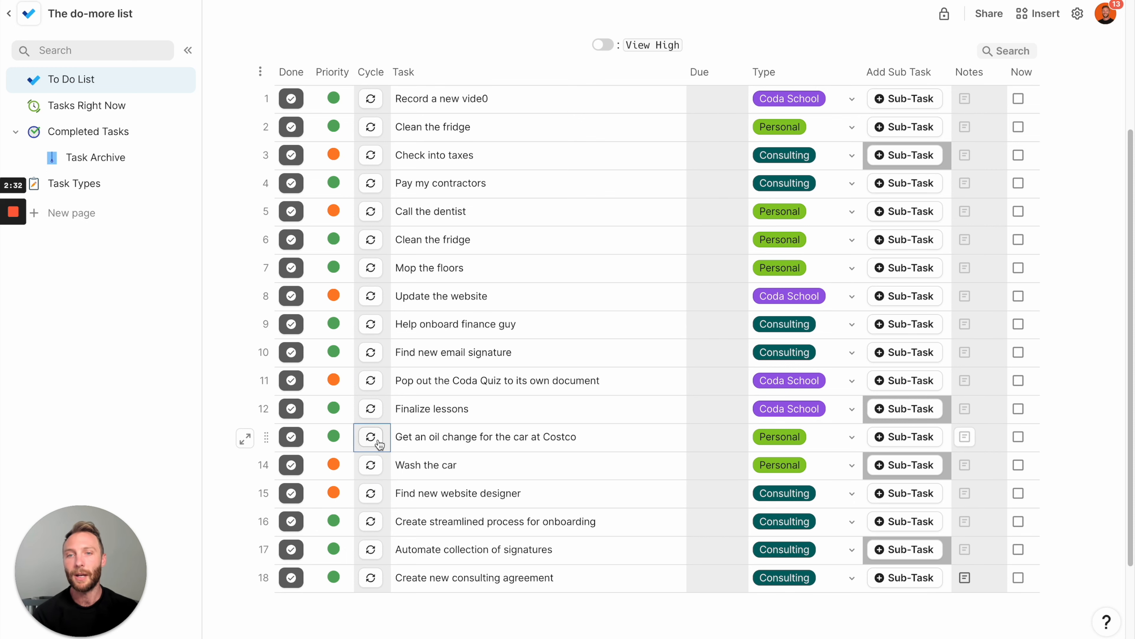
left_click(375, 551)
left_click(560, 410)
- Turn on View High to limit the list to the raised-priority tasks
scroll(559, 410, "up", 2)
scroll(560, 410, "up", 1)
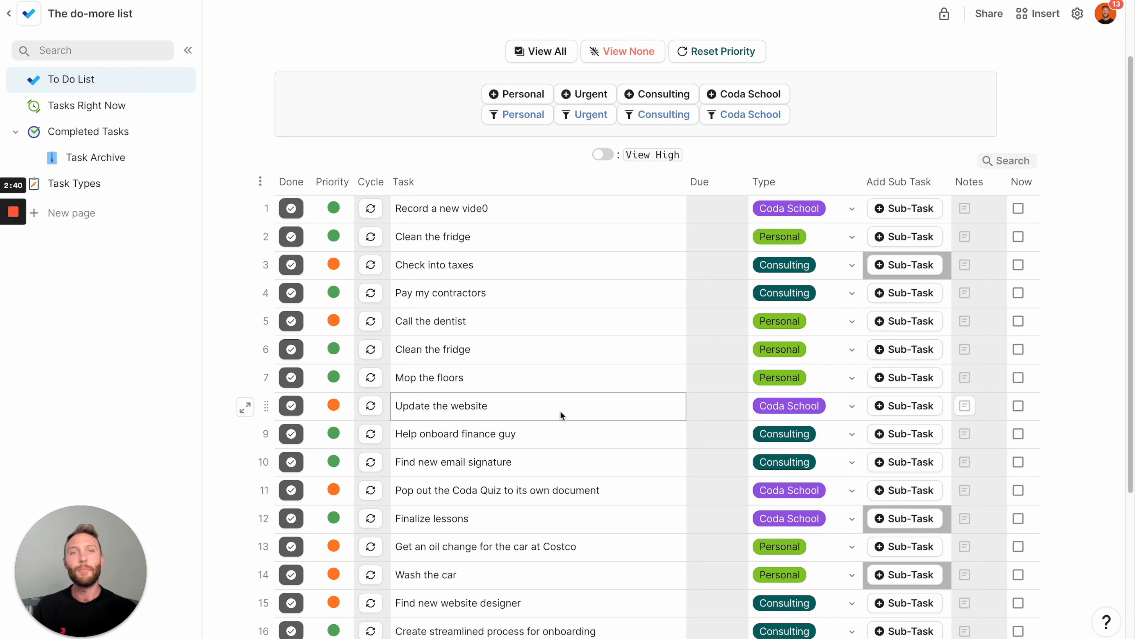
left_click(603, 155)
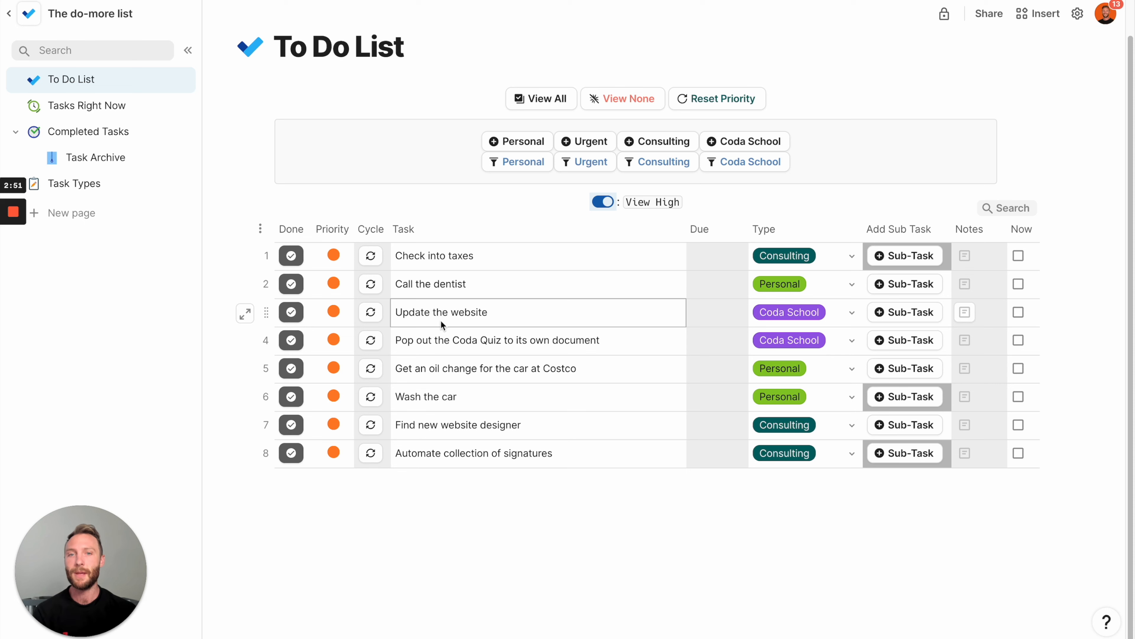
- Cycle the priority to red for the Costco oil change, "Find new website designer" and "Call the dentist"
left_click(377, 372)
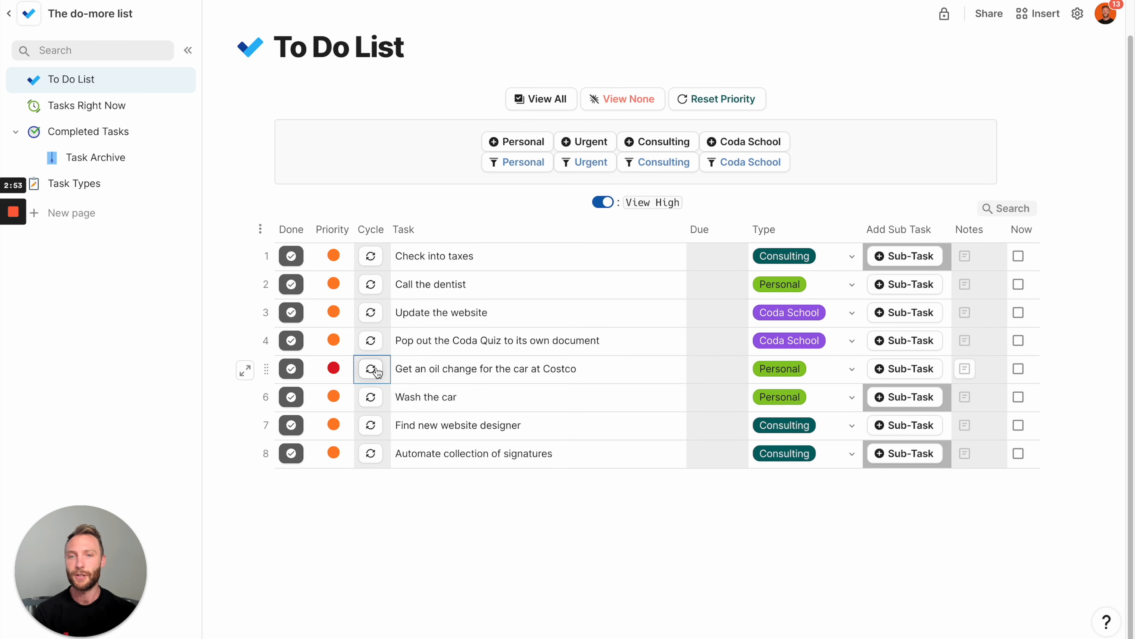
left_click(374, 428)
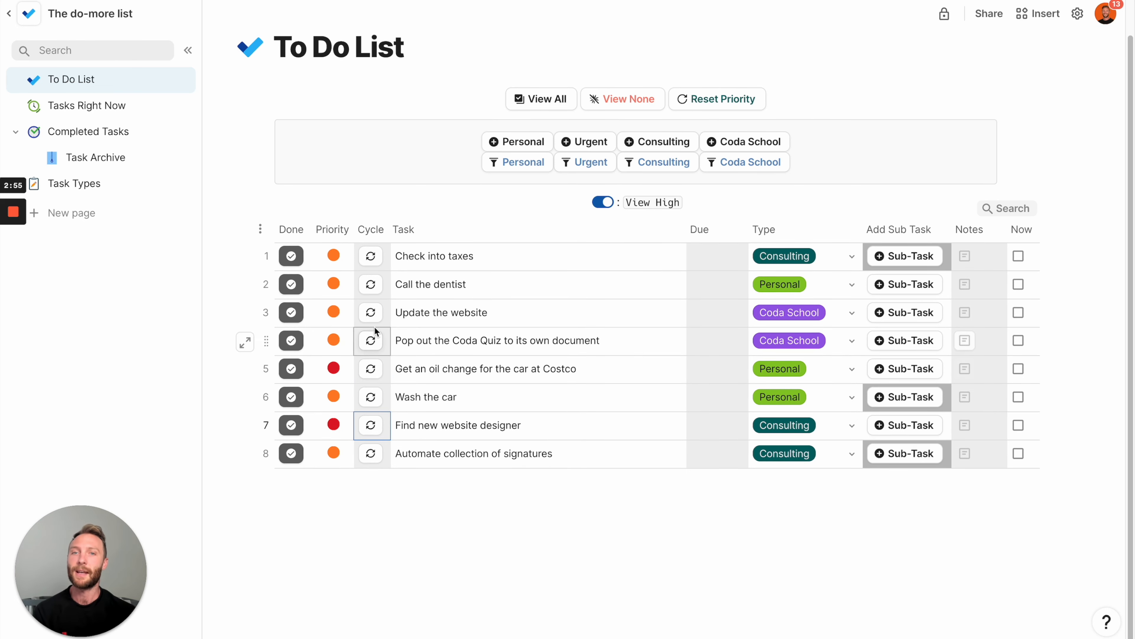
left_click(372, 286)
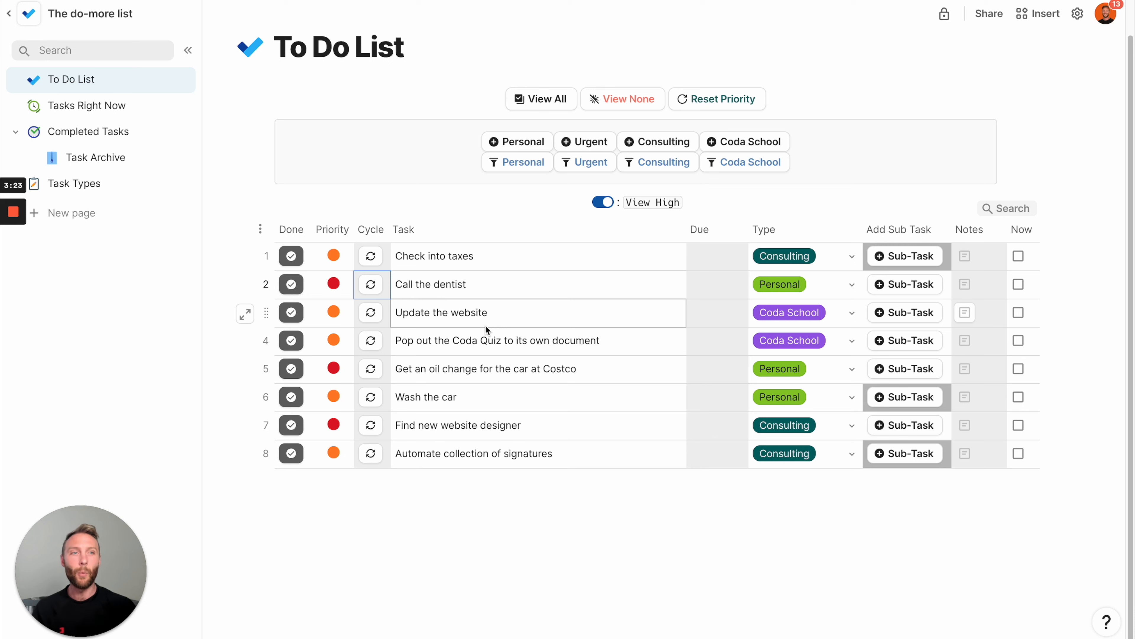
- Mark "Call the dentist", "Check into taxes", "Wash the car" and "Find new website designer" as Now tasks
left_click(467, 297)
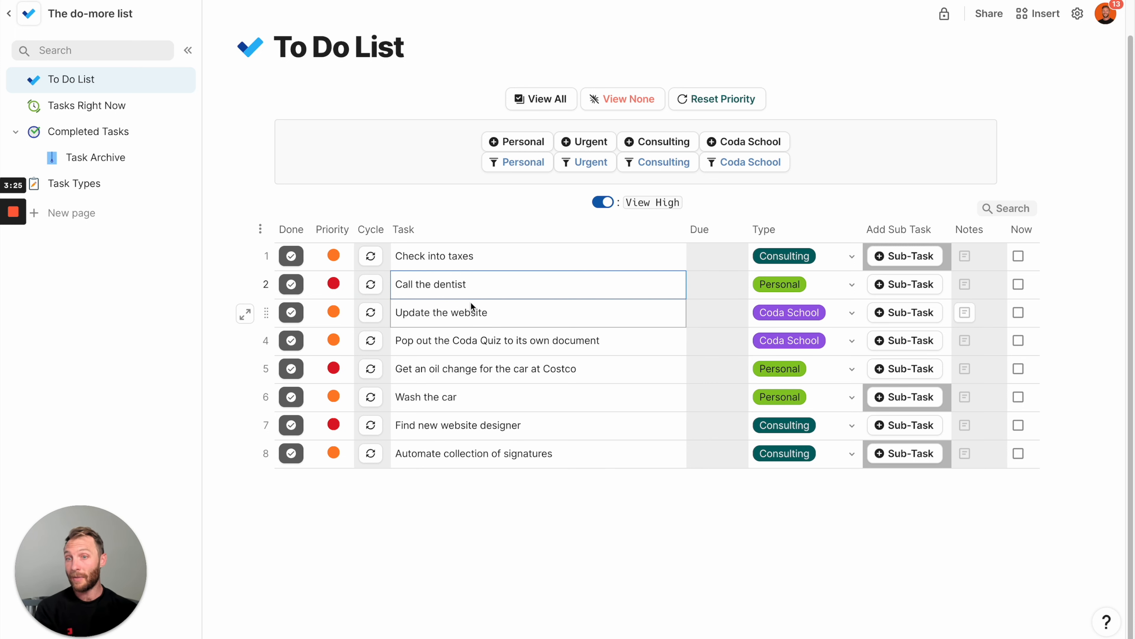
left_click(1018, 284)
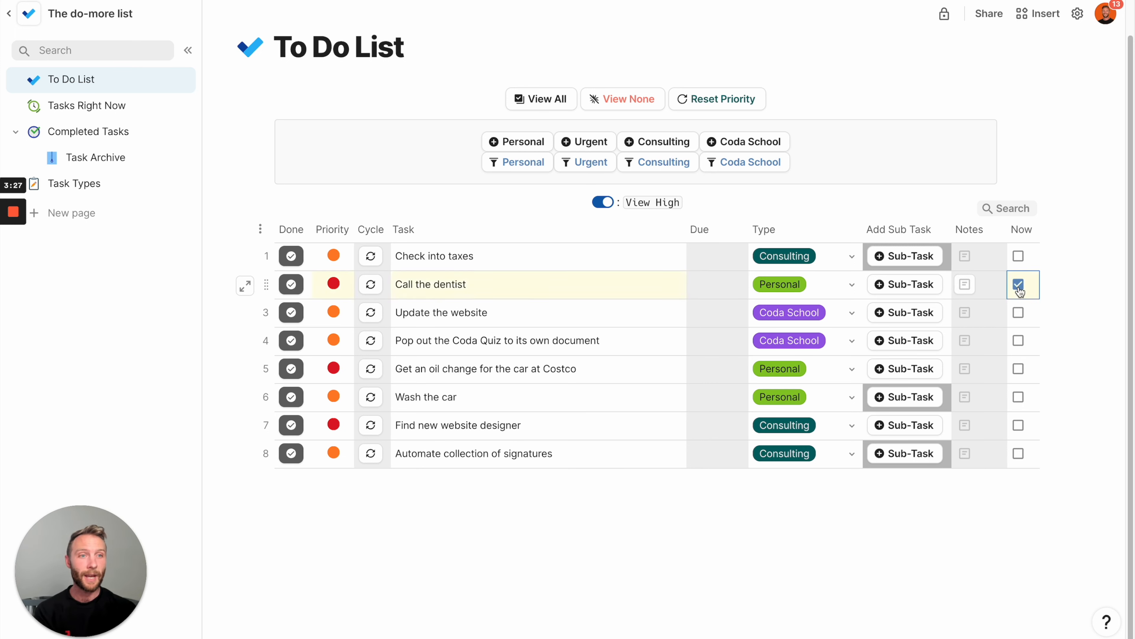
left_click(1018, 256)
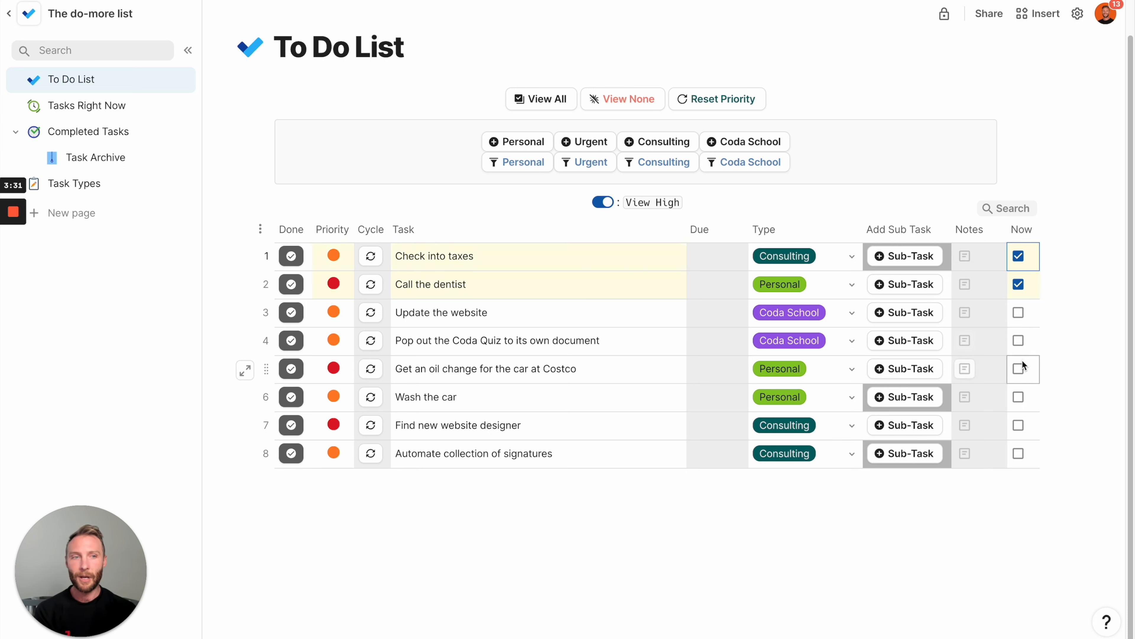
left_click(1018, 397)
left_click(1020, 425)
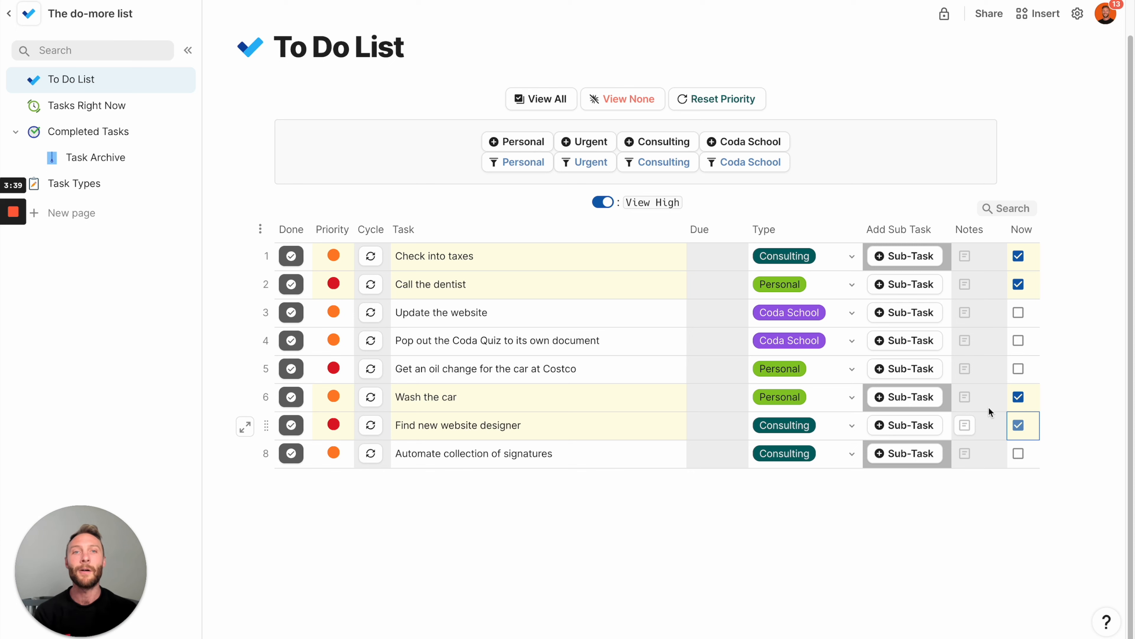
- On the Tasks Right Now page, move "Wash the car" to first place and "Call the dentist" to second
left_click(117, 112)
left_click(489, 234)
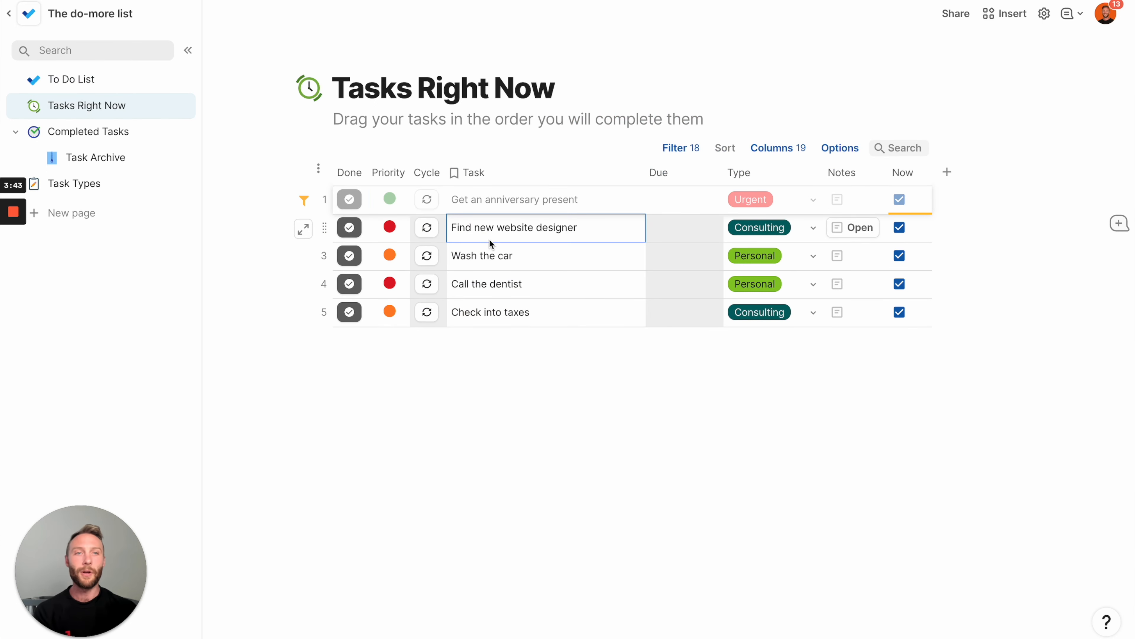
left_click_drag(494, 205, 495, 289)
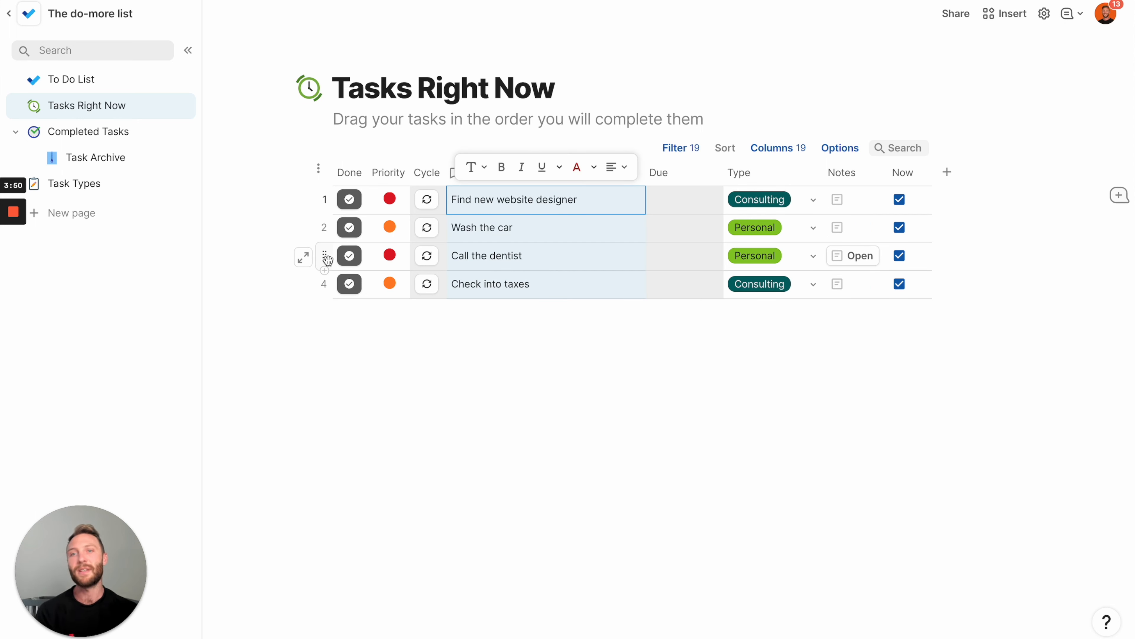
left_click(506, 256)
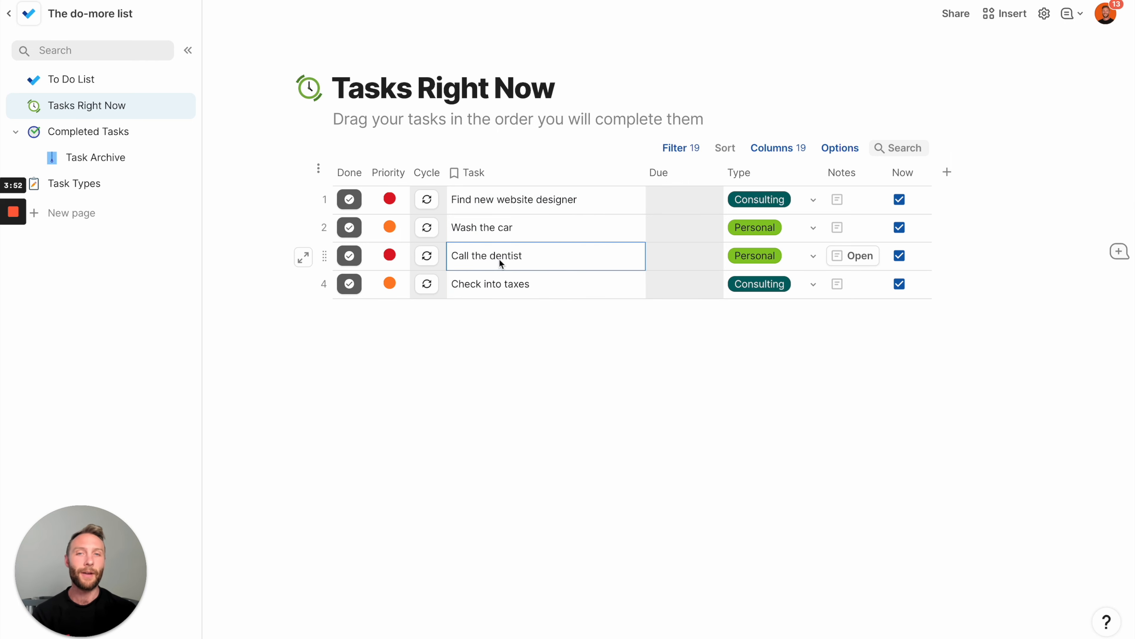
left_click_drag(324, 227, 333, 199)
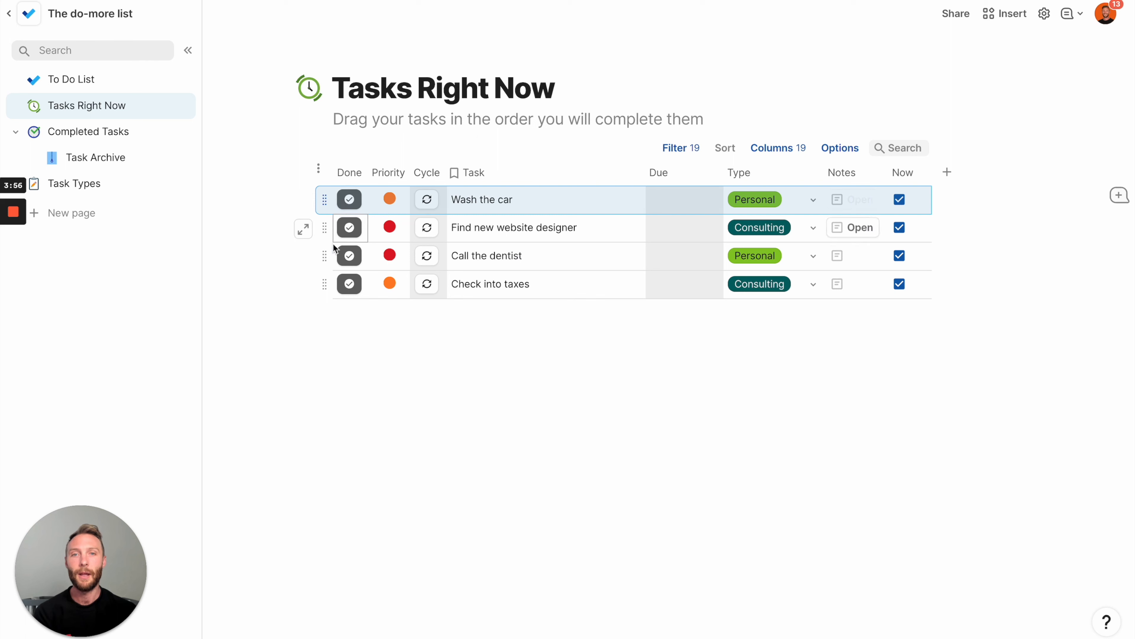
left_click_drag(324, 256, 330, 229)
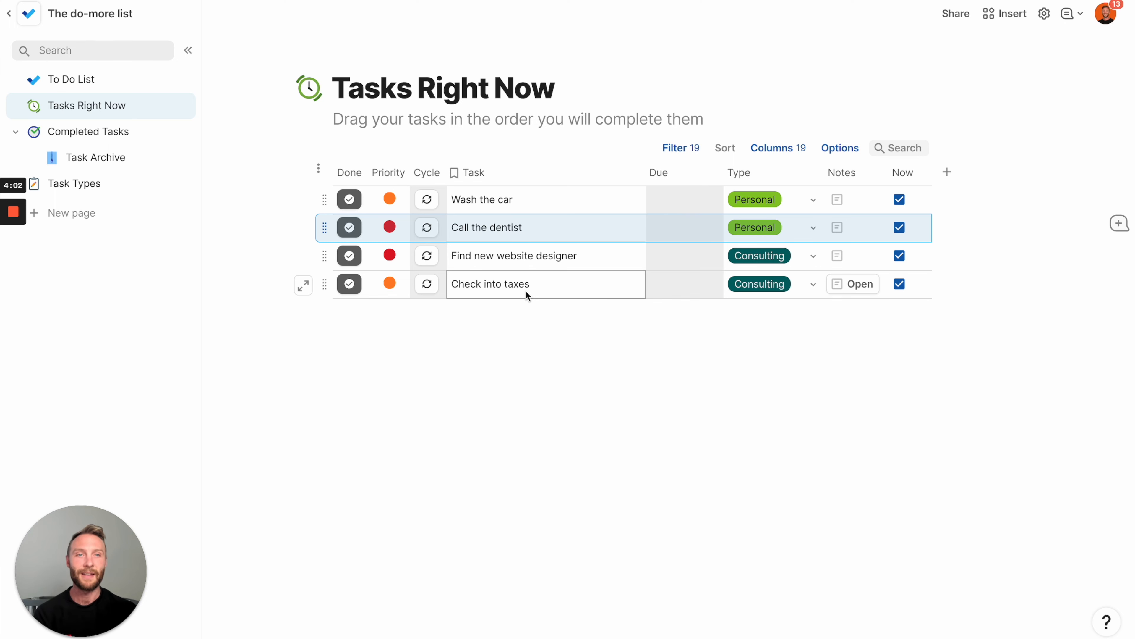
left_click(354, 201)
left_click(349, 200)
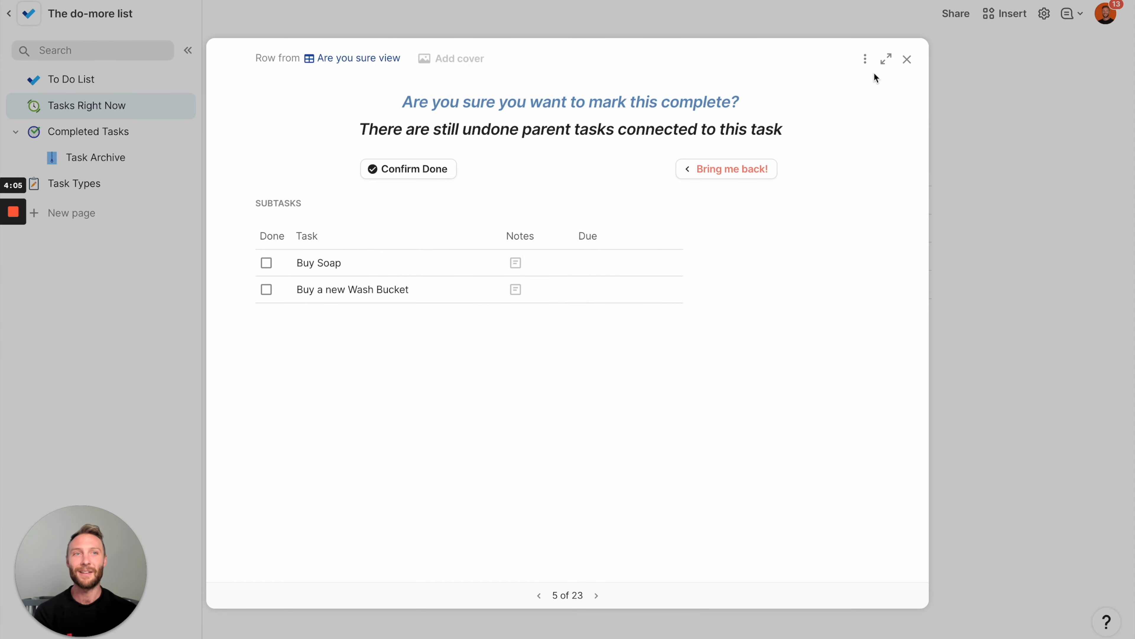
left_click(907, 61)
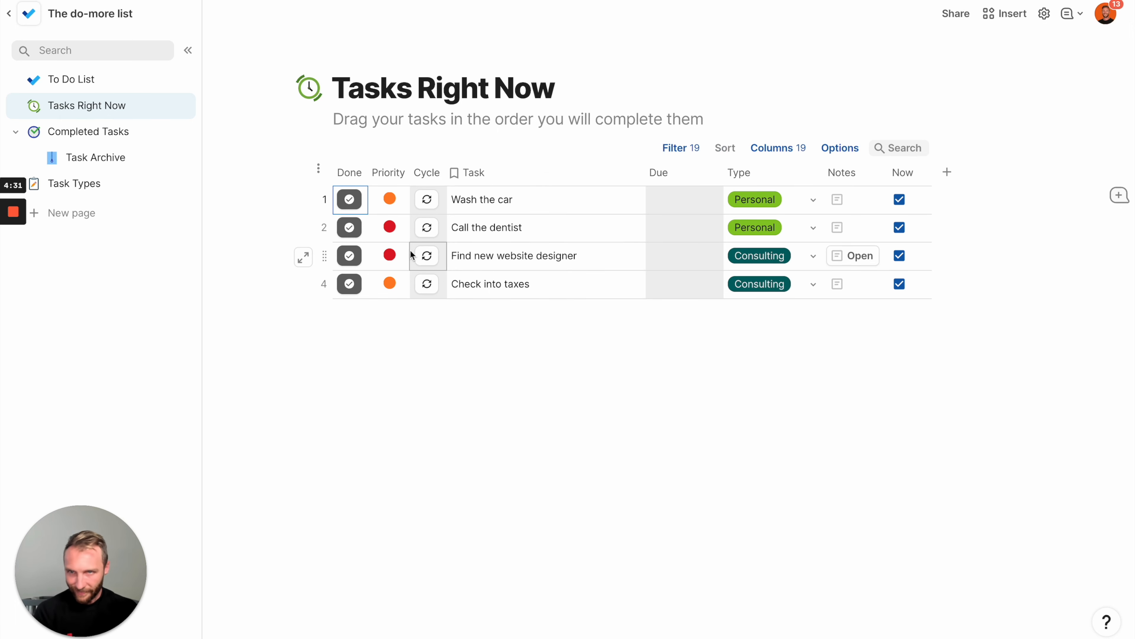
- Return to the To Do List page and turn off View High to list all tasks
left_click(94, 80)
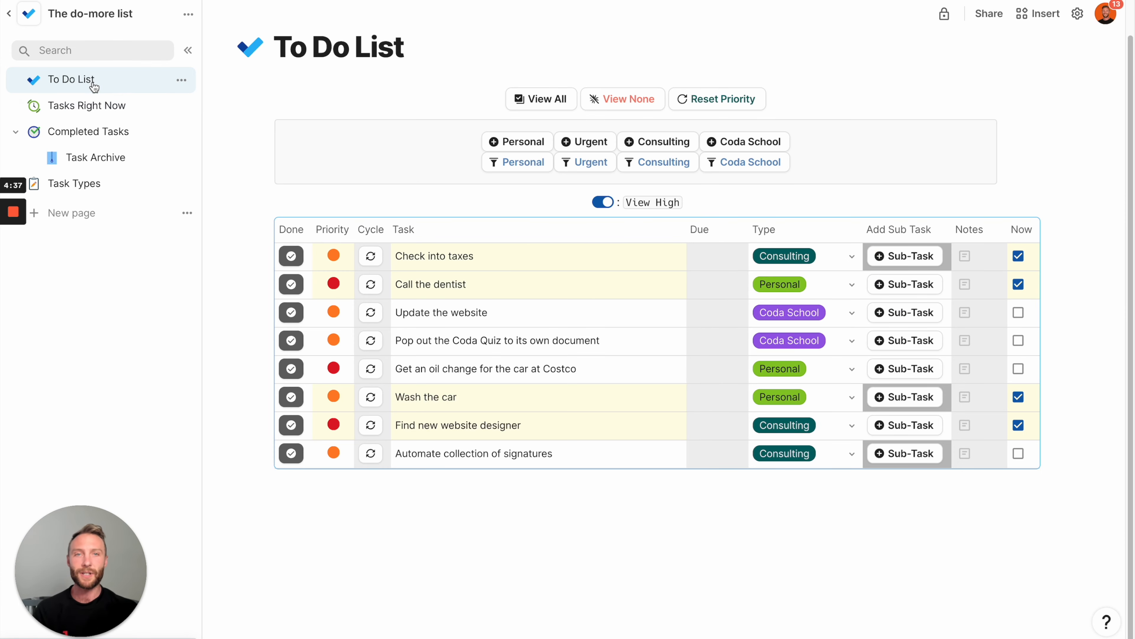
left_click(605, 203)
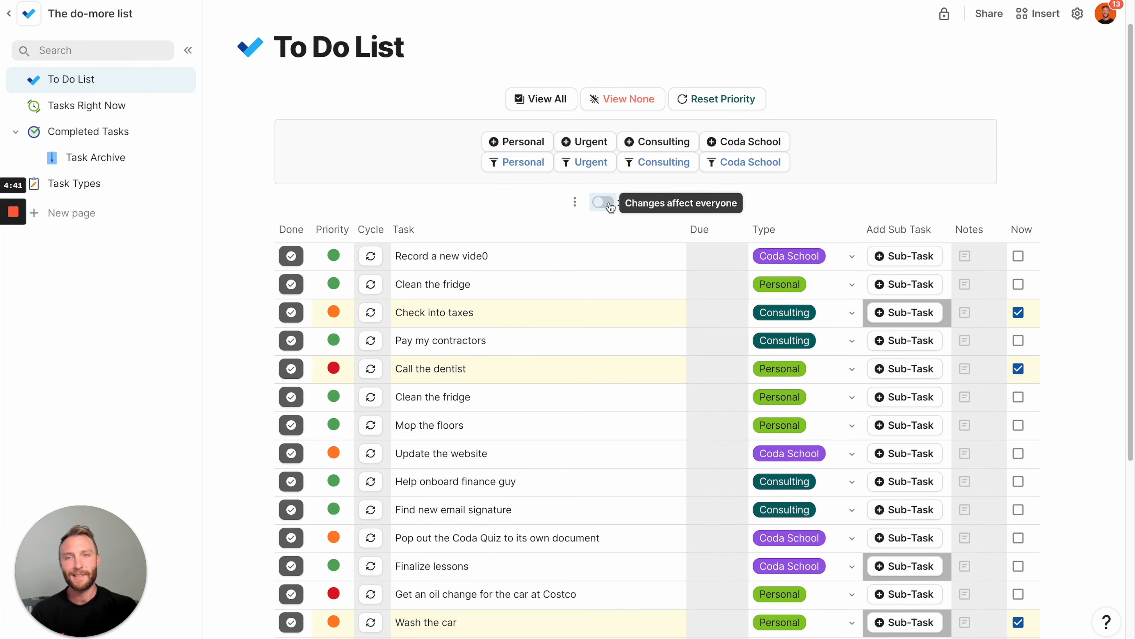
- Correct the first task's name to "Record a new video" and add a sub-task to it
left_click(493, 262)
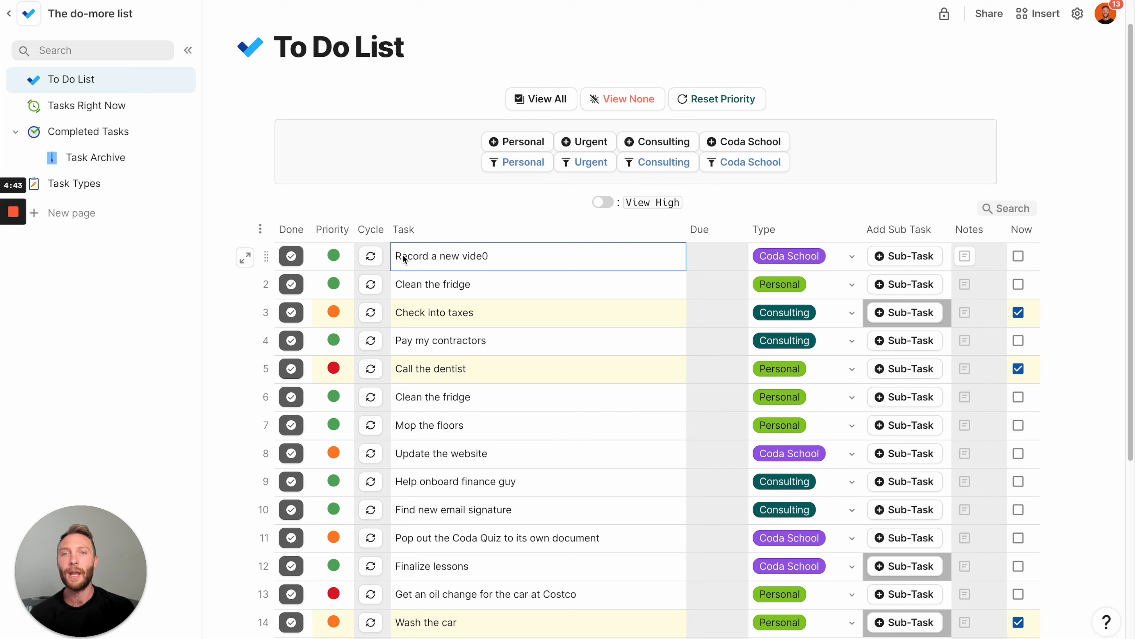
left_click(912, 264)
key("BackSpace")
type("o")
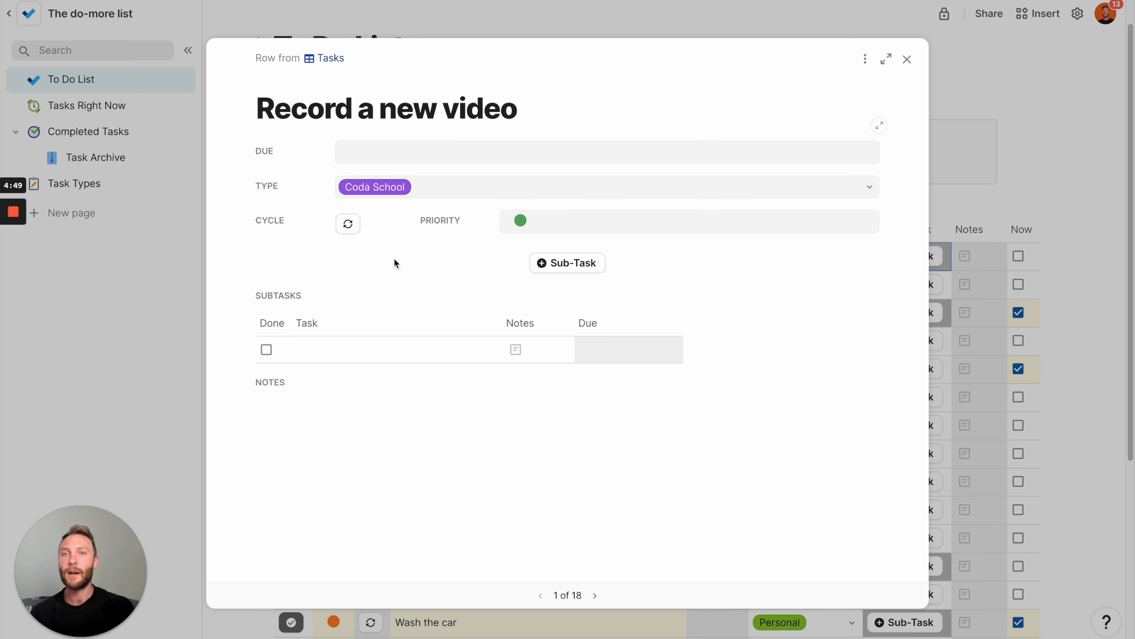
- Cycle the priority of "Record a new video" to orange and set its due date to 11/23/2022
left_click(348, 224)
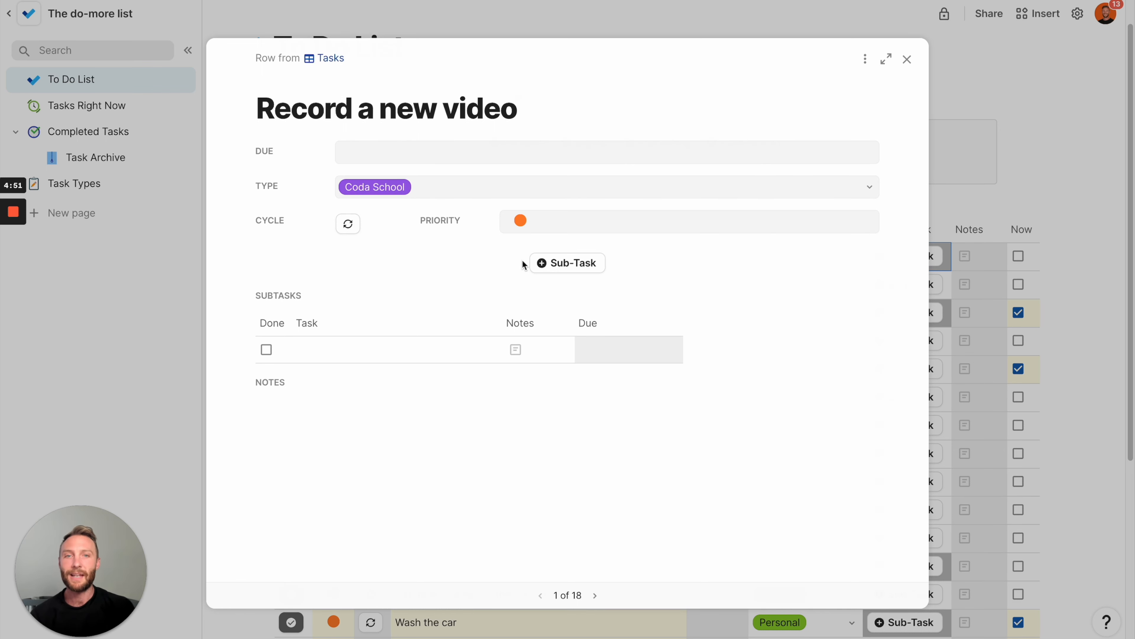
left_click(381, 161)
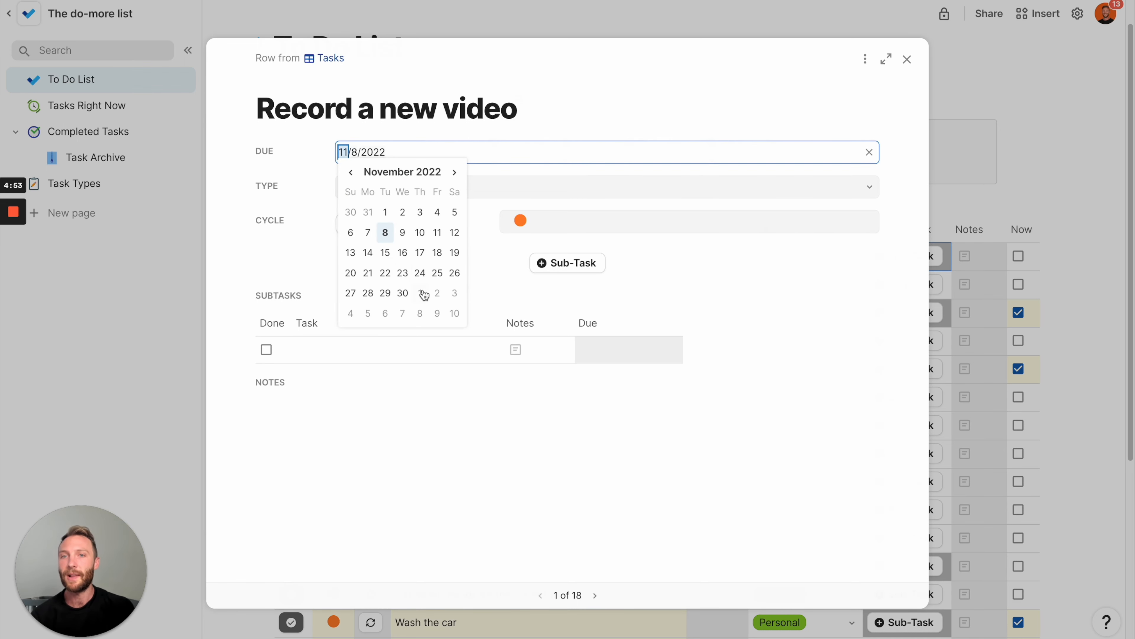
left_click(402, 272)
- Add three more blank sub-tasks to "Record a new video"
left_click(368, 348)
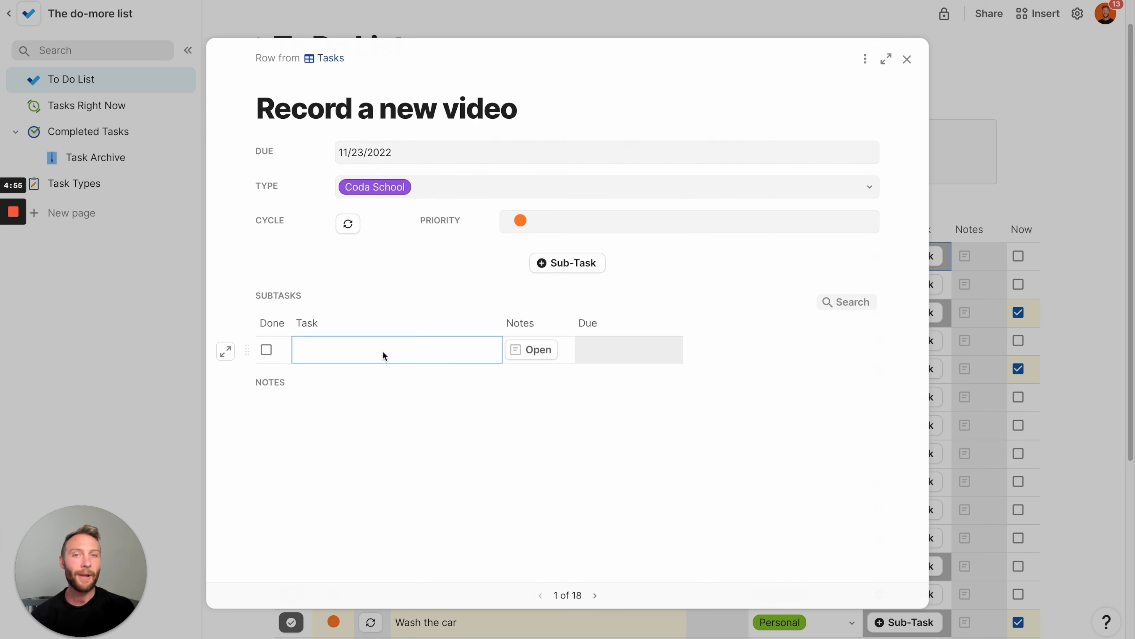
left_click(564, 263)
left_click(564, 263)
left_click(564, 263)
left_click_drag(408, 346, 389, 451)
- Name the first three sub-tasks "Choosing video type", "Find a time to record" and "Optimize sound"
left_click(342, 360)
type("Choosing video type")
key("Return")
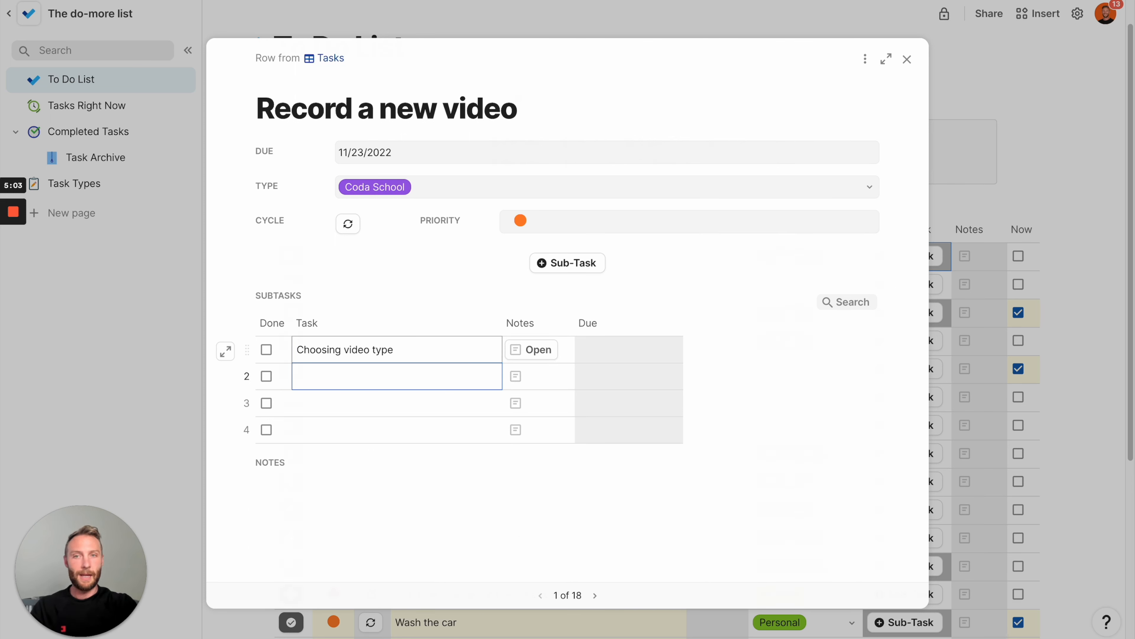
type("Find a ")
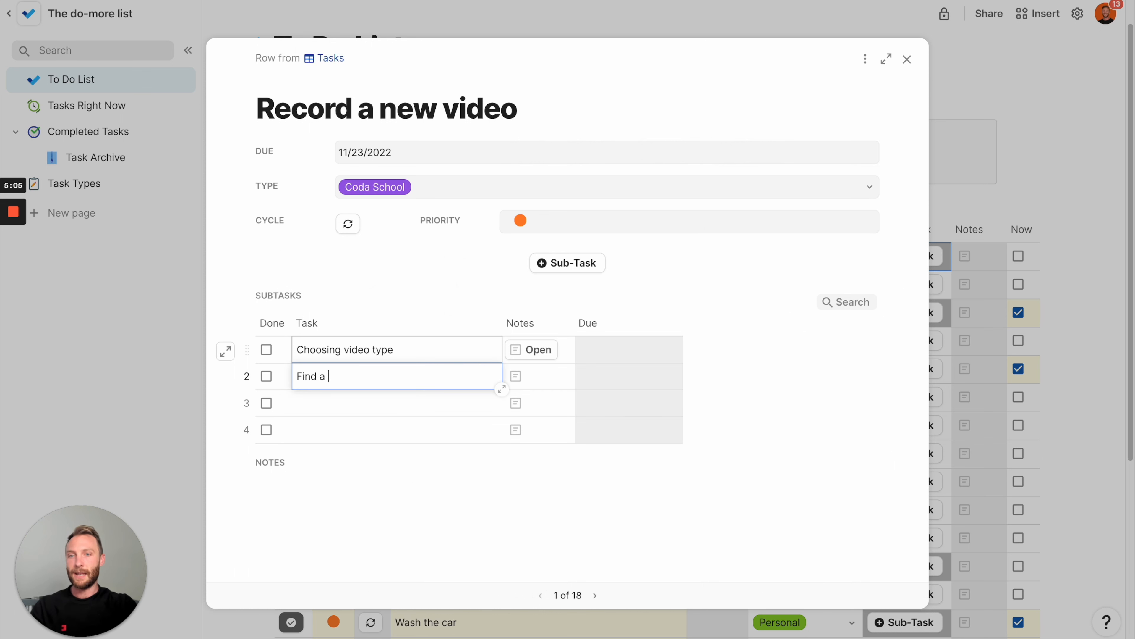
type("time to record")
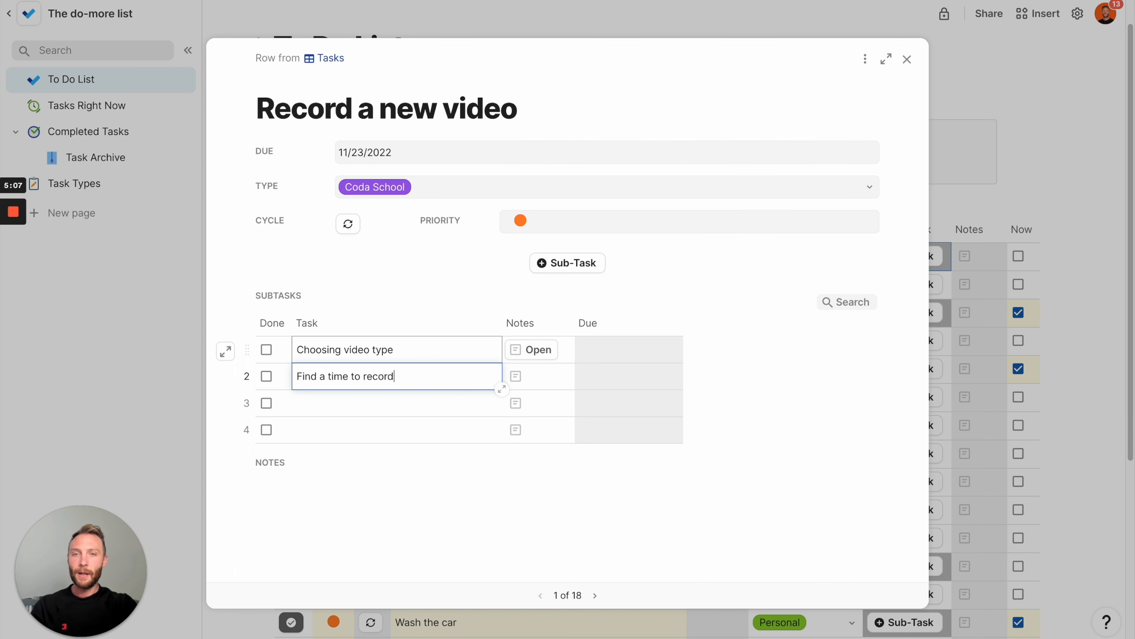
key("Return")
type("Optimize sound")
- Delete the empty fourth sub-task and close the details of "Record a new video"
left_click(247, 432)
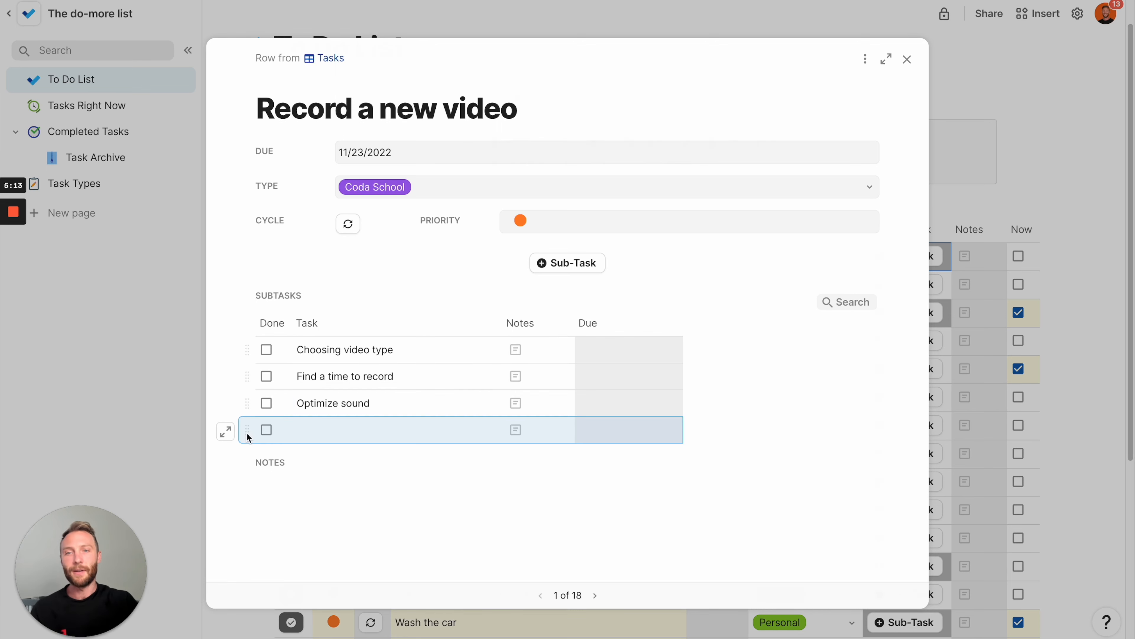
key("Delete")
left_click(662, 368)
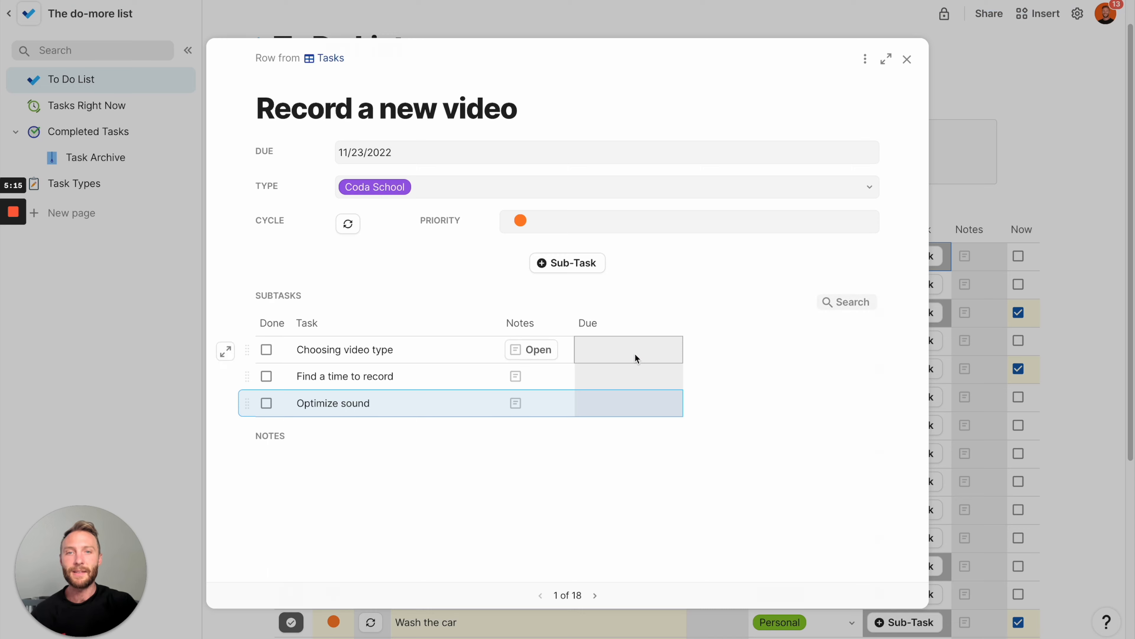
left_click(907, 60)
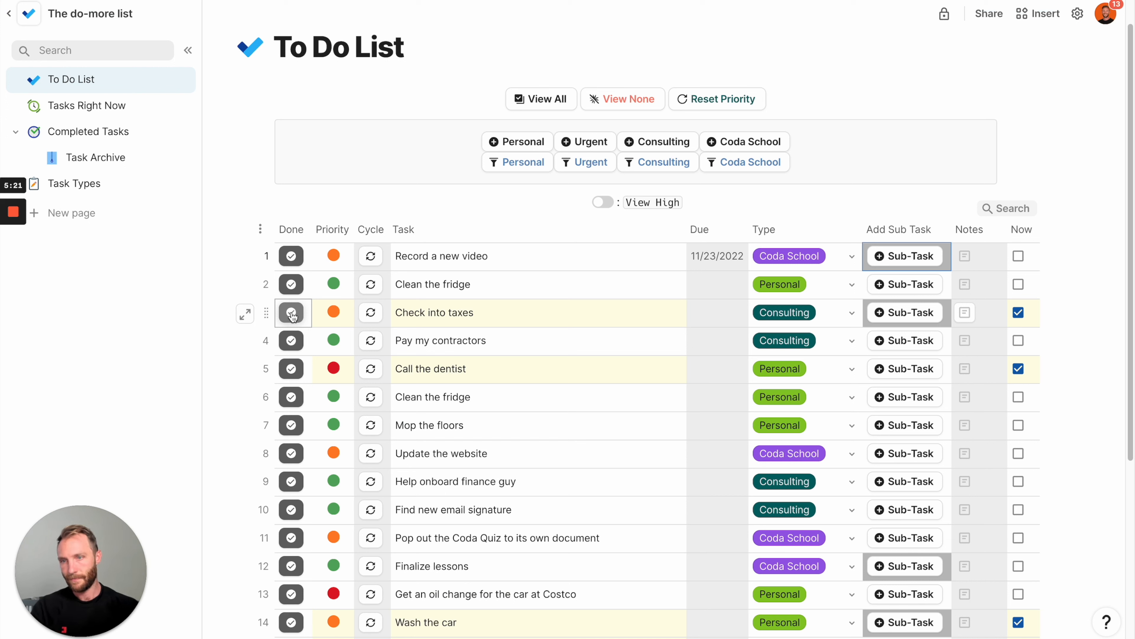
- Mark "Pay my contractors", the "Clean the fridge" task below "Call the dentist", and "Find new email signature" as done
left_click(289, 345)
left_click(291, 397)
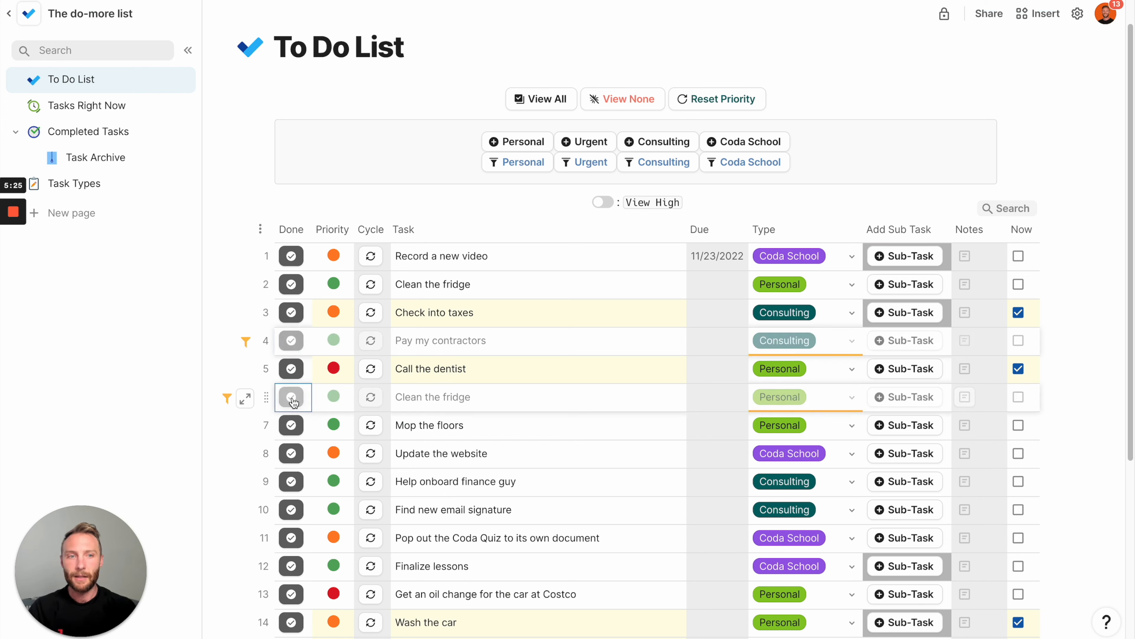
left_click(289, 453)
left_click(607, 424)
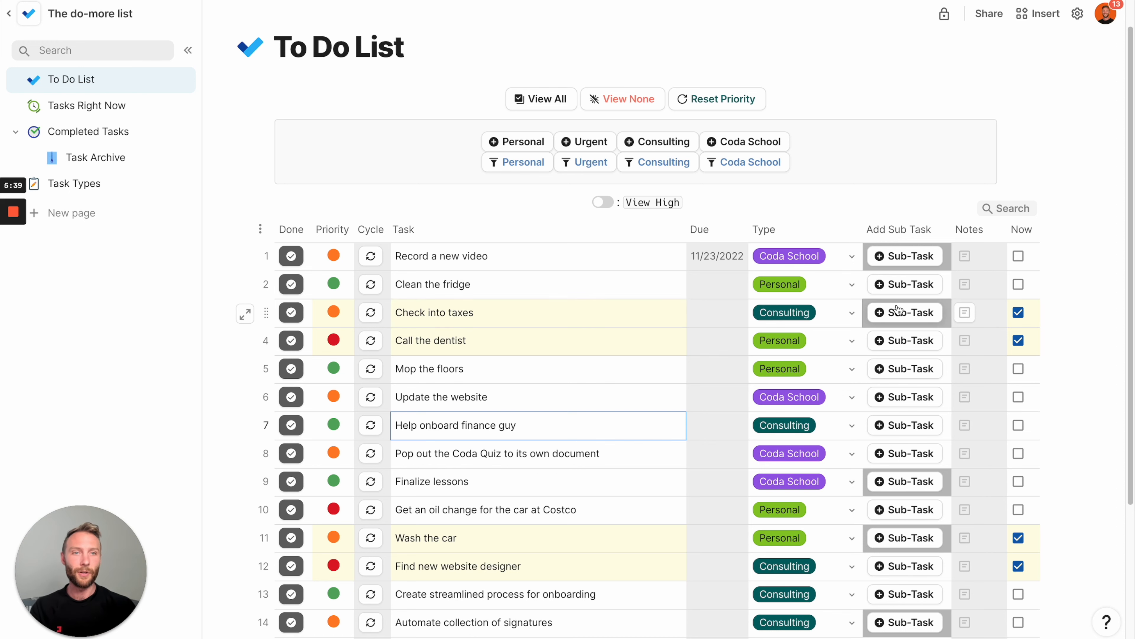
- Open the details of "Check into taxes", review its sub-tasks and close it
left_click(247, 315)
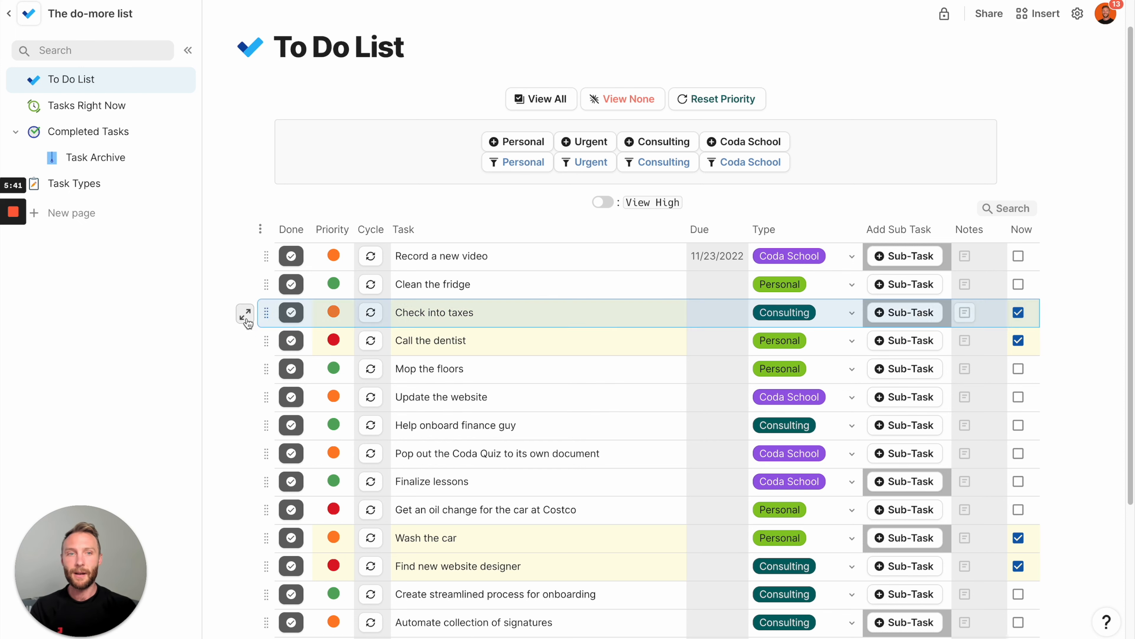
left_click_drag(367, 359, 365, 379)
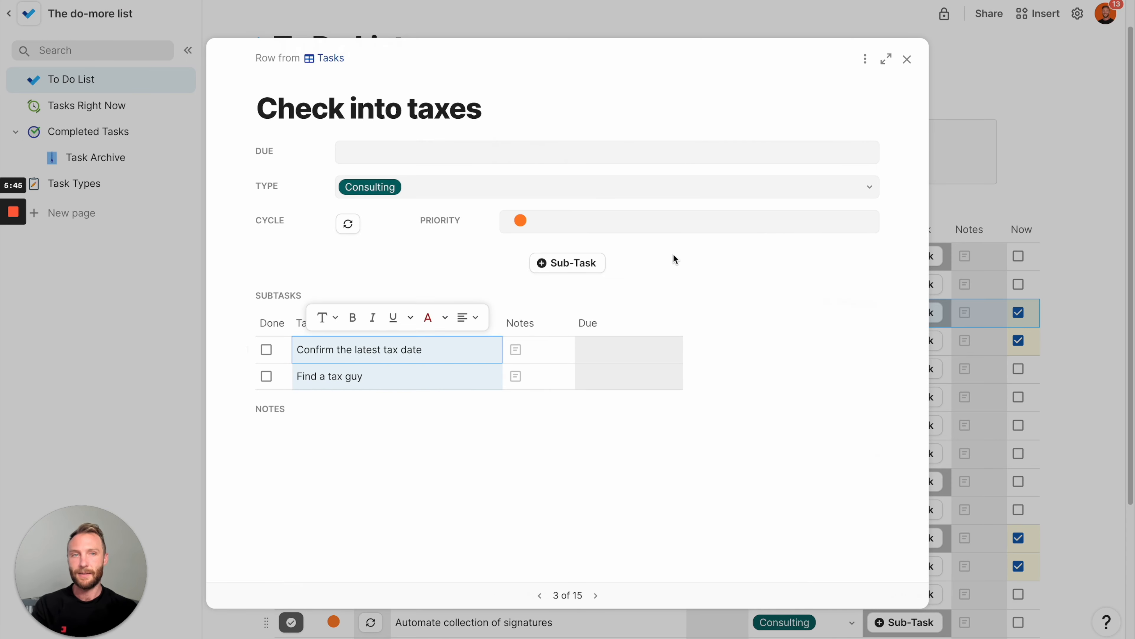
left_click(907, 59)
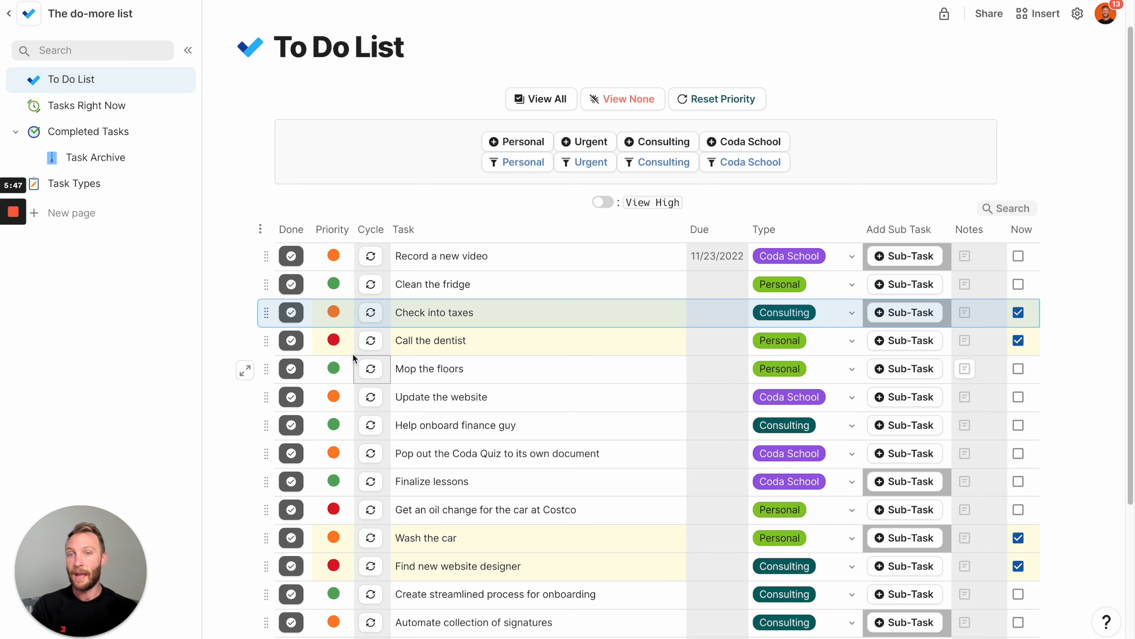
- Try to mark "Check into taxes" as done and back out of the completion confirmation
left_click(489, 315)
left_click(292, 313)
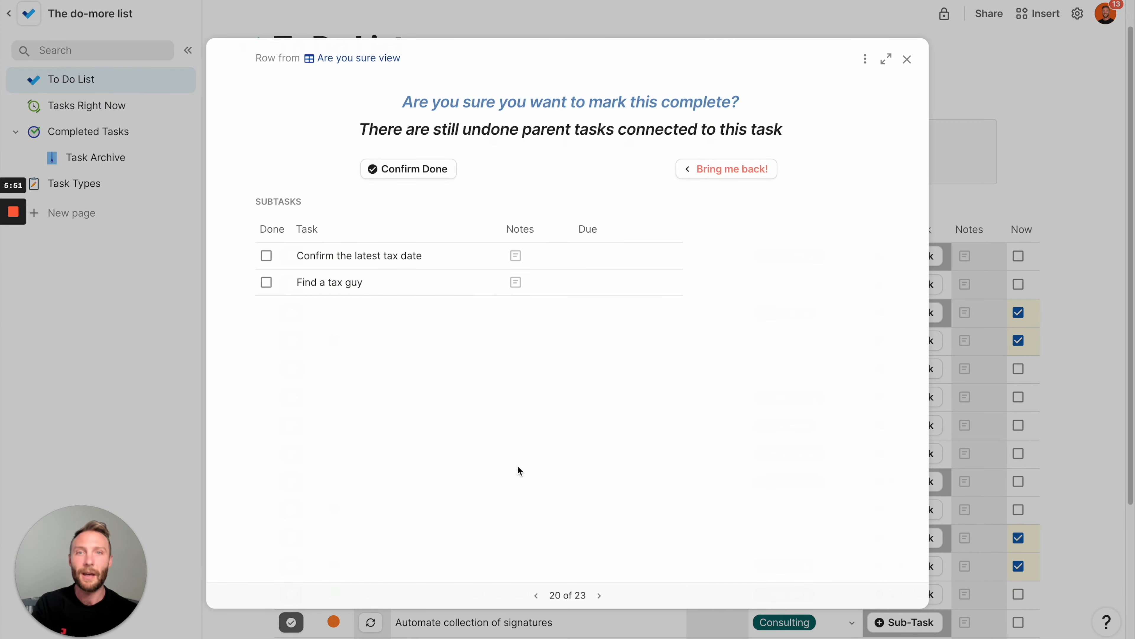
left_click_drag(428, 104, 729, 106)
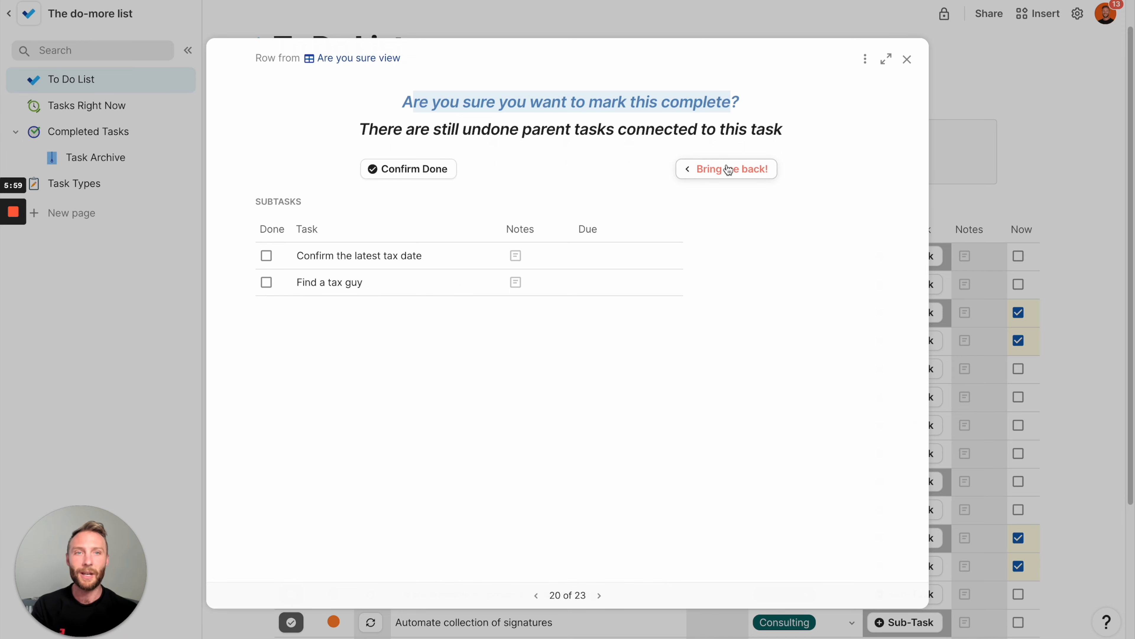
left_click(728, 170)
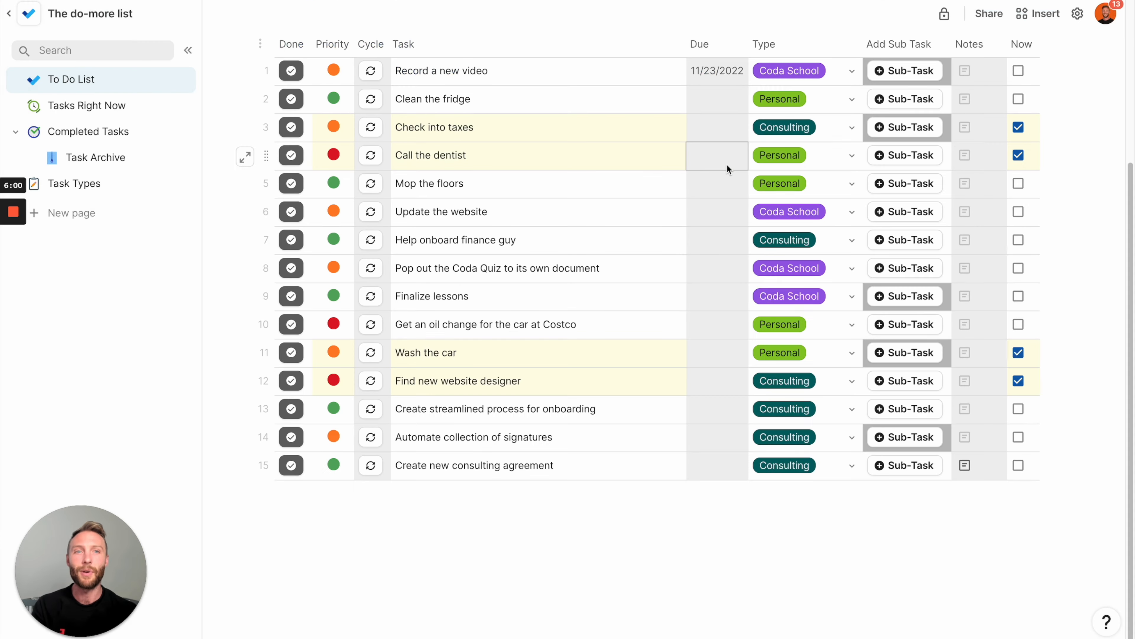
- Mark "Check into taxes" as done, ticking off its "Confirm the latest tax date" sub-task and confirming the completion
left_click(292, 129)
left_click(268, 258)
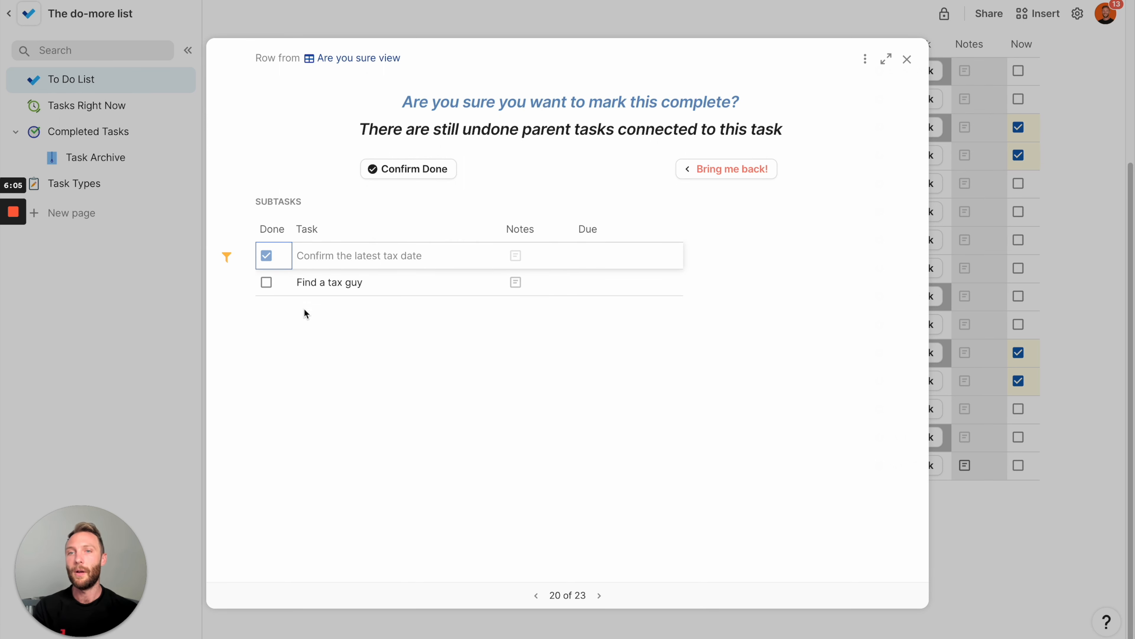
left_click(417, 174)
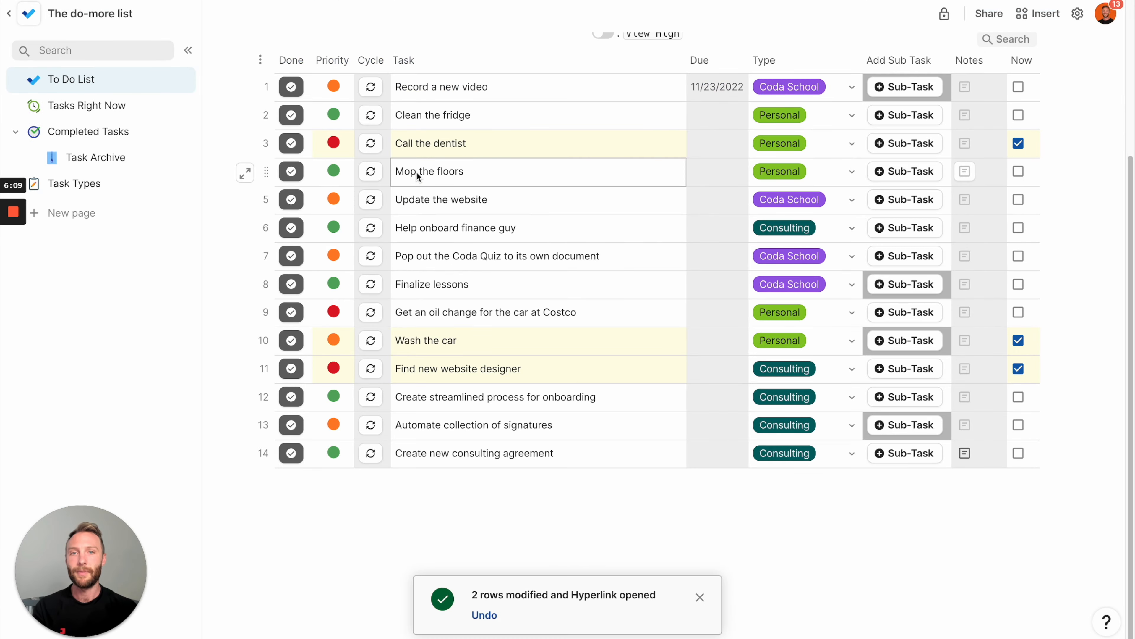
scroll(416, 172, "up", 2)
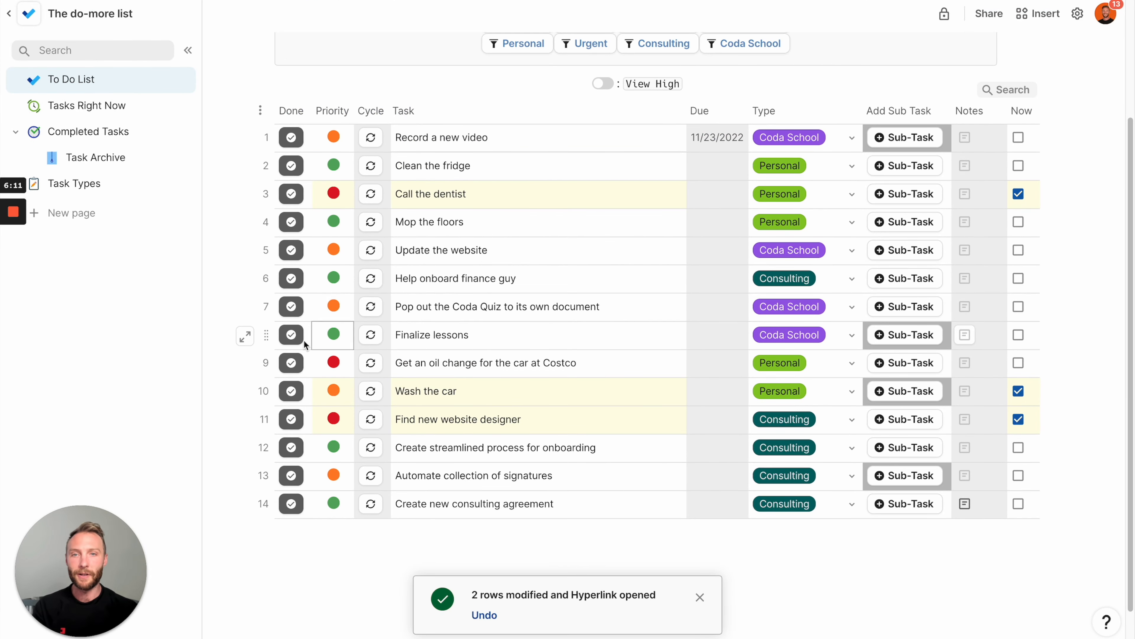
- Mark "Finalize lessons" as done and confirm the completion despite its open sub-tasks
left_click(299, 338)
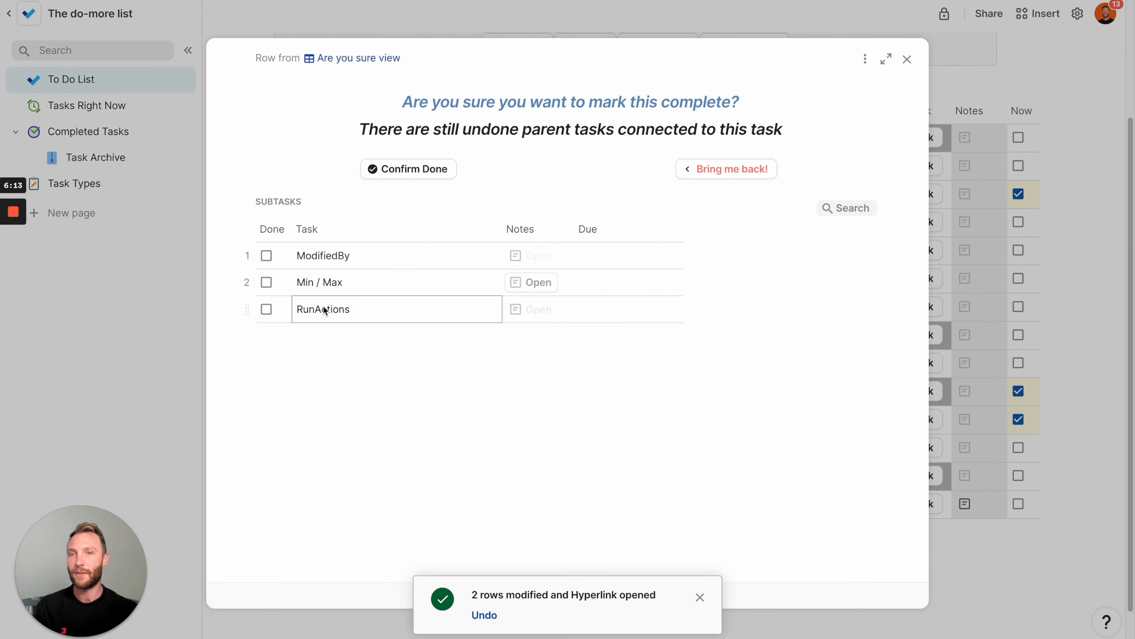
left_click(412, 170)
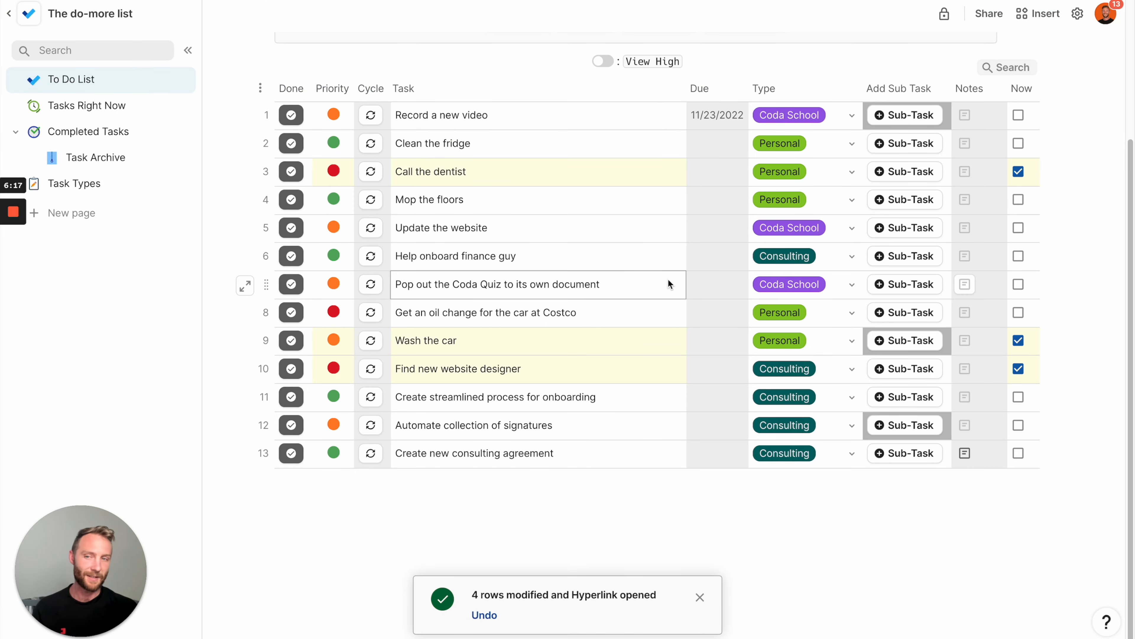
scroll(668, 279, "up", 3)
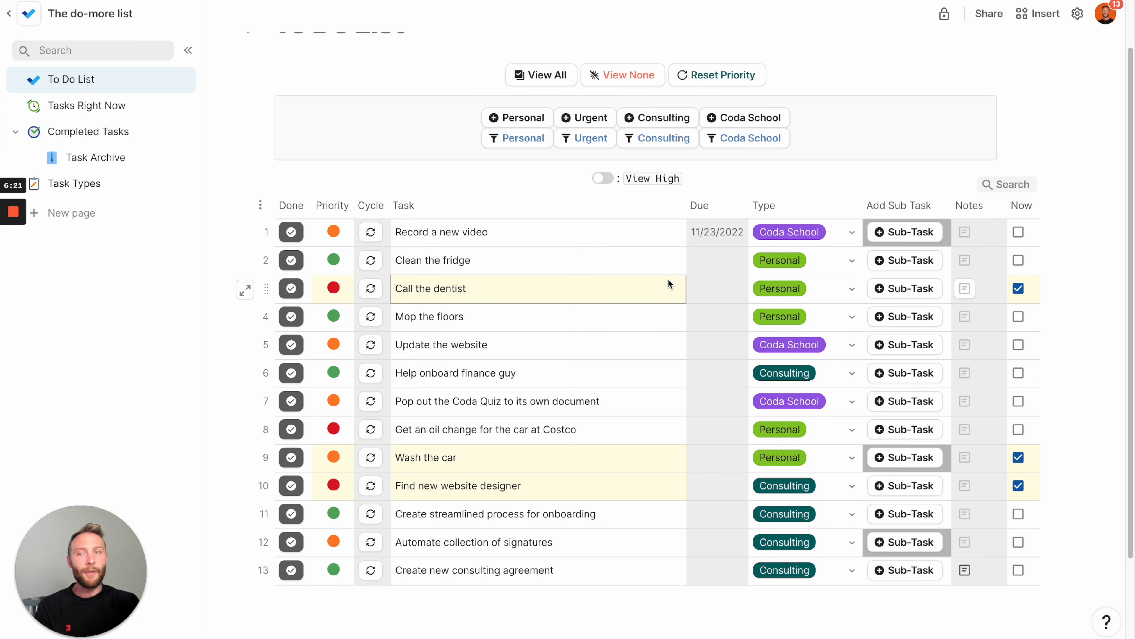
scroll(668, 279, "up", 2)
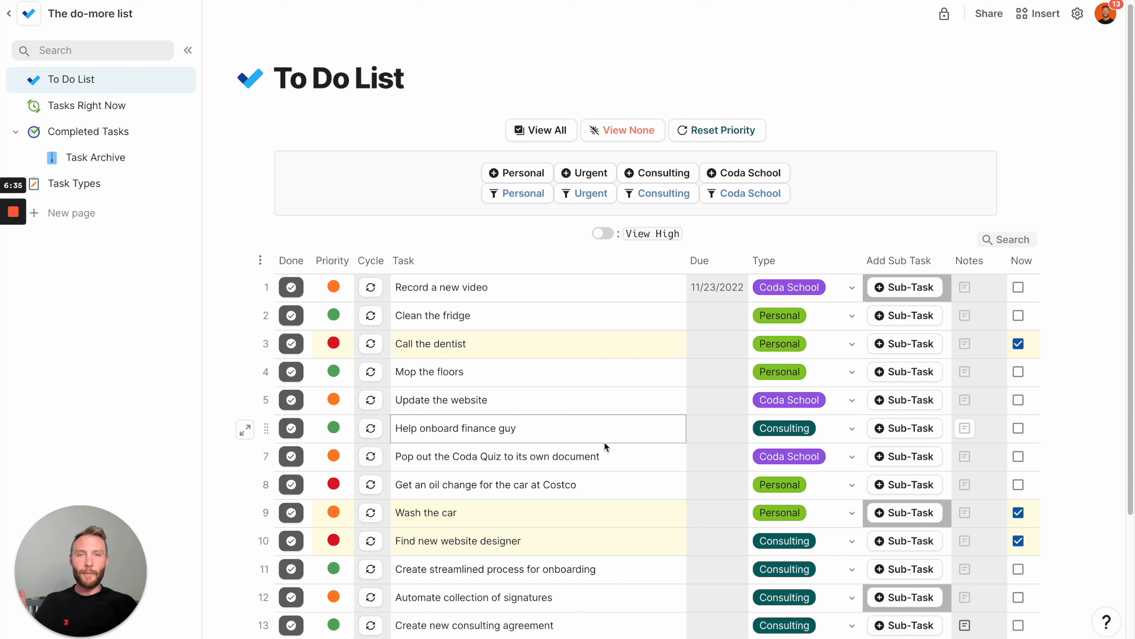
- Hide the Personal tasks from the to-do list, look over the remaining types and show them again
left_click(526, 196)
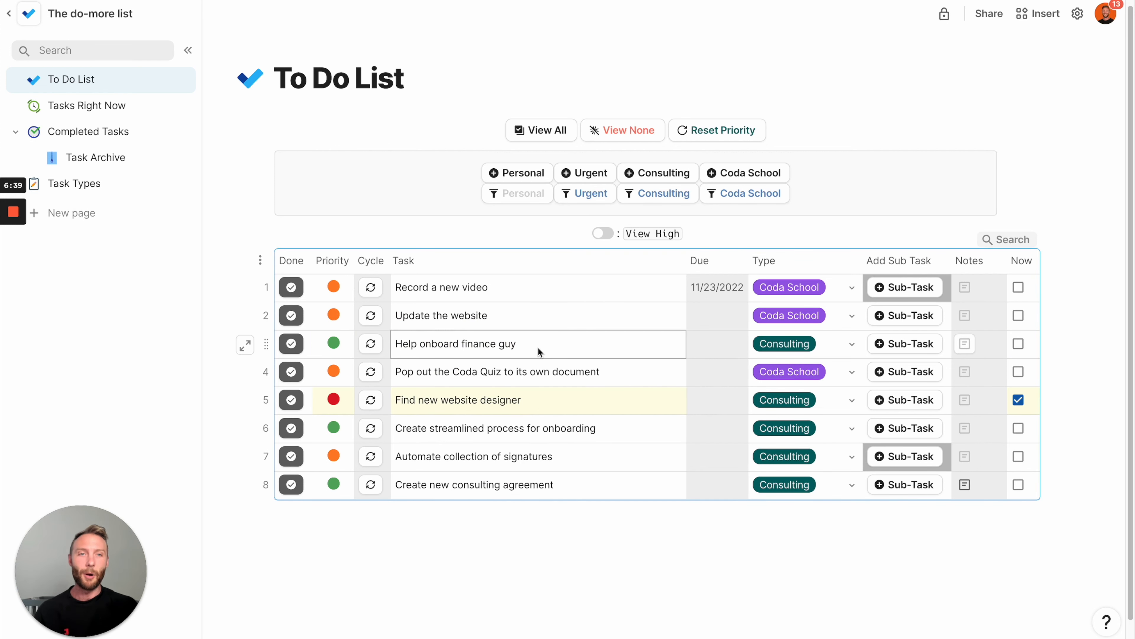
left_click_drag(830, 289, 824, 472)
left_click(528, 196)
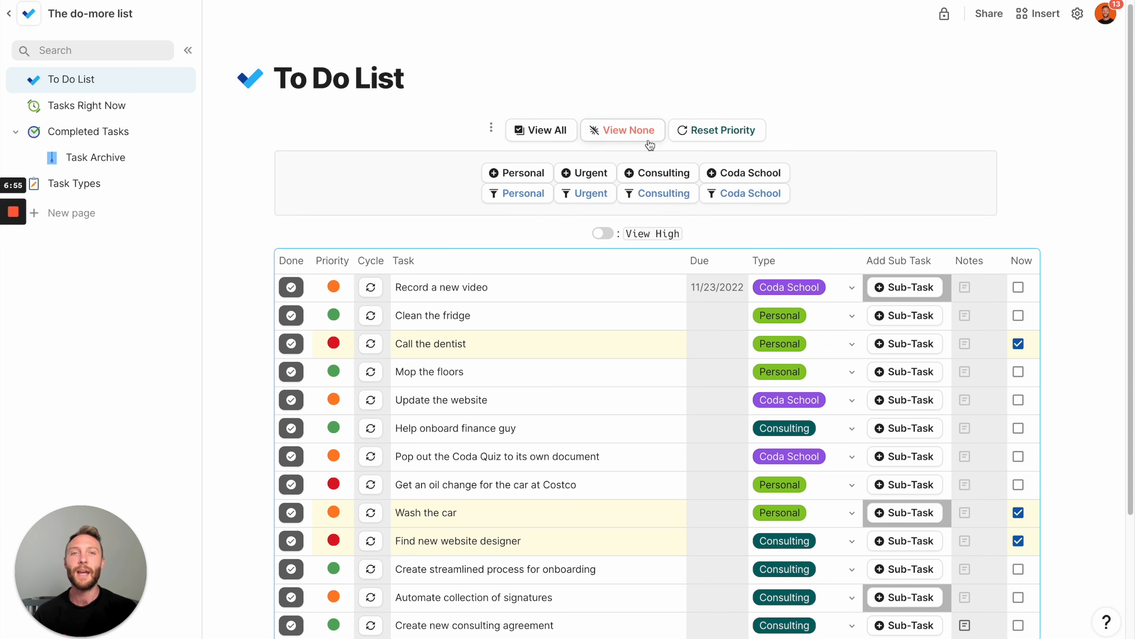
- Filter the list to Consulting and Coda School tasks, narrow it to Coda School alone and restore all types
left_click(630, 136)
left_click(653, 208)
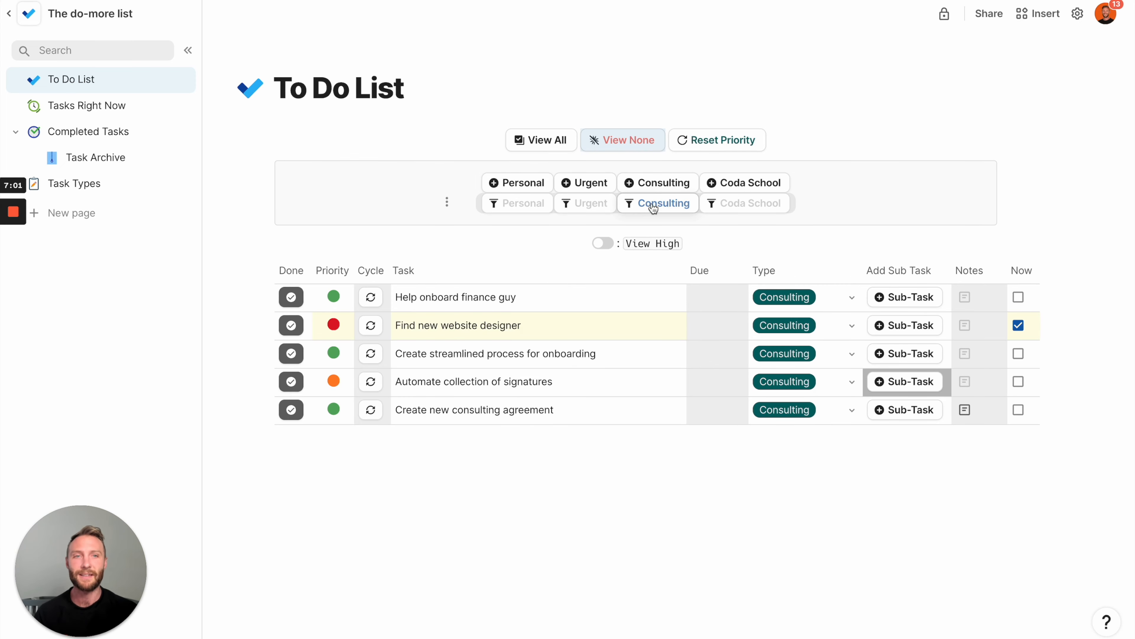
left_click(750, 206)
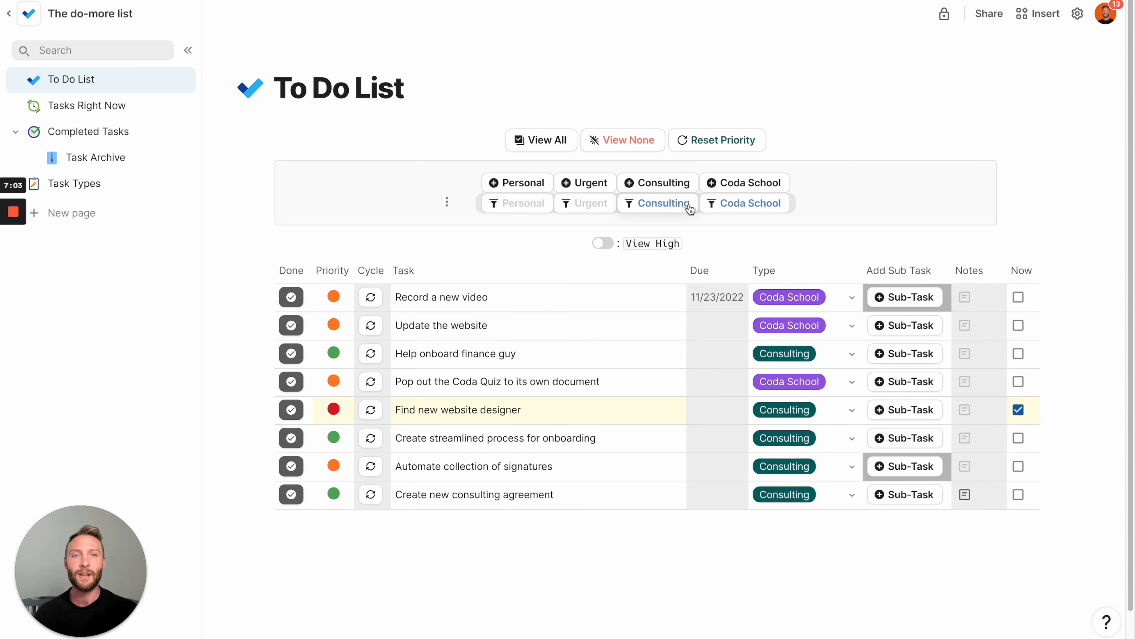
left_click(689, 204)
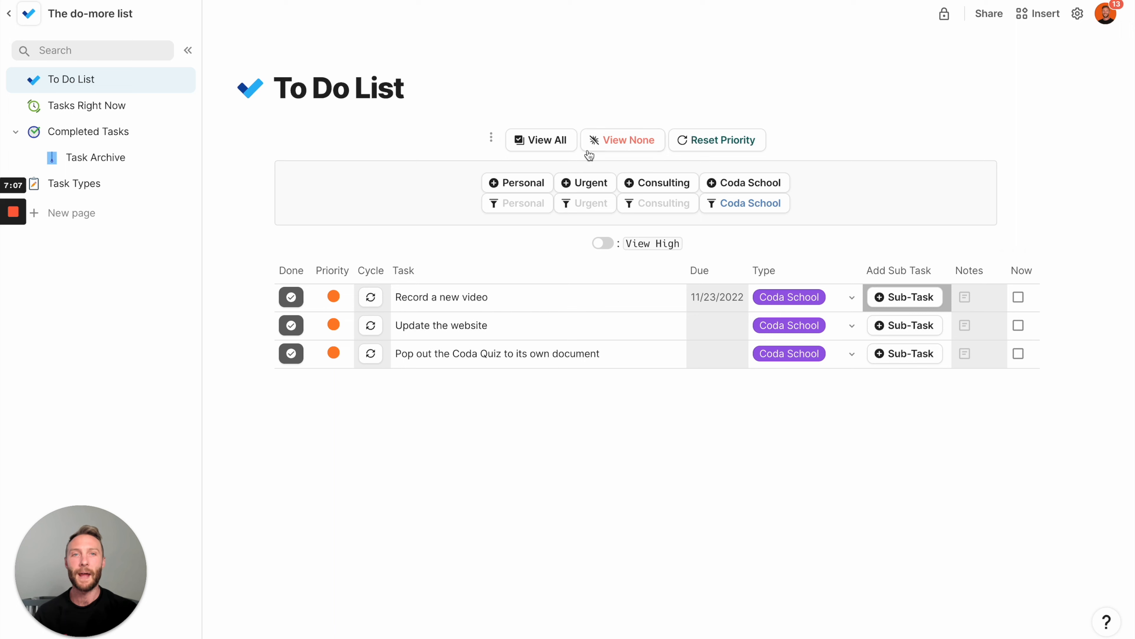
left_click(546, 148)
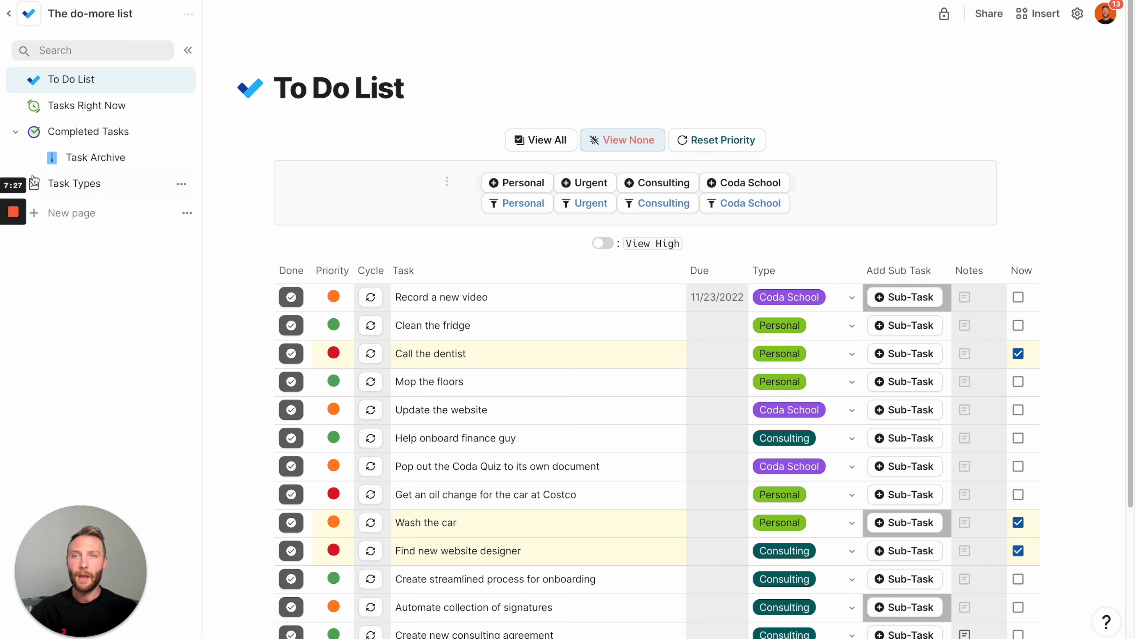
- Add a new task type named "Youtube" on the Task Types page
left_click(98, 183)
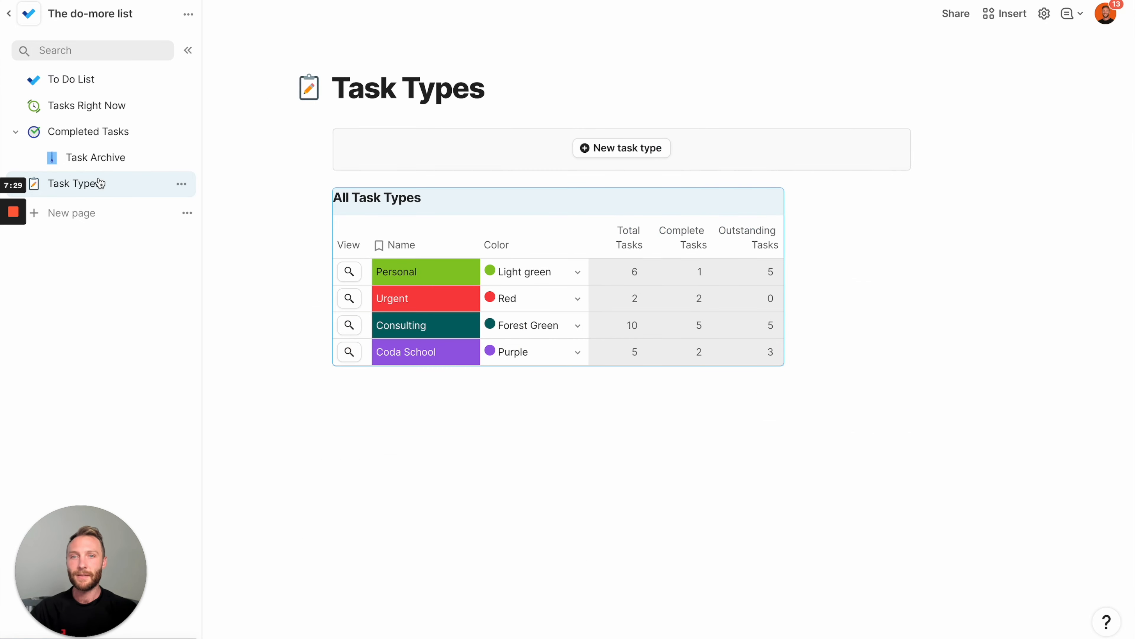
left_click(621, 148)
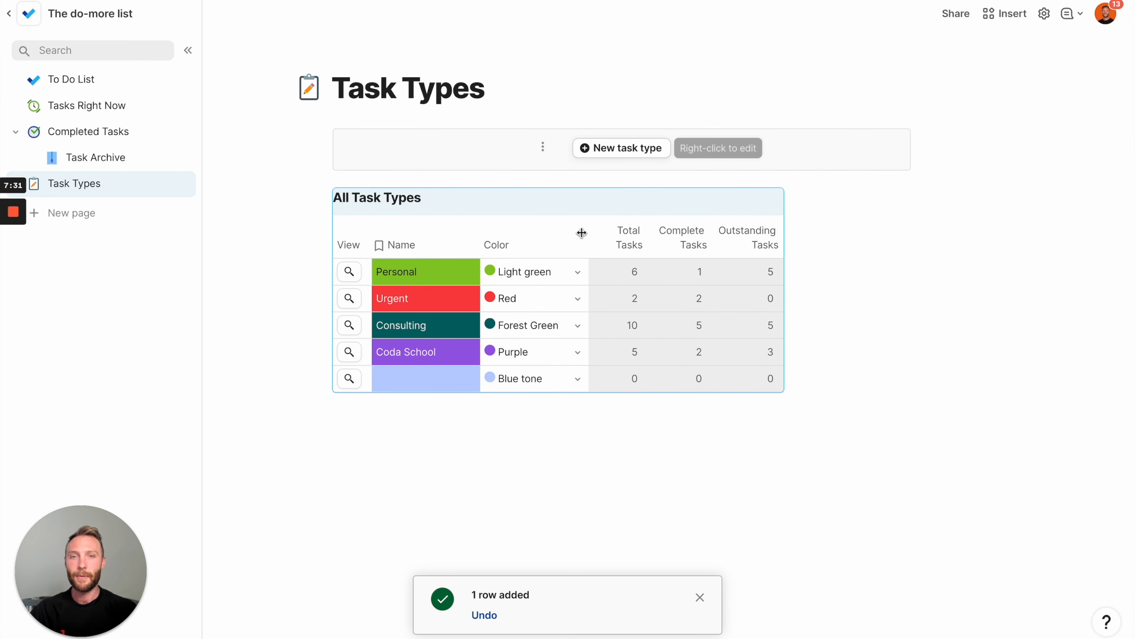
left_click(433, 383)
type("Youtube")
left_click(467, 357)
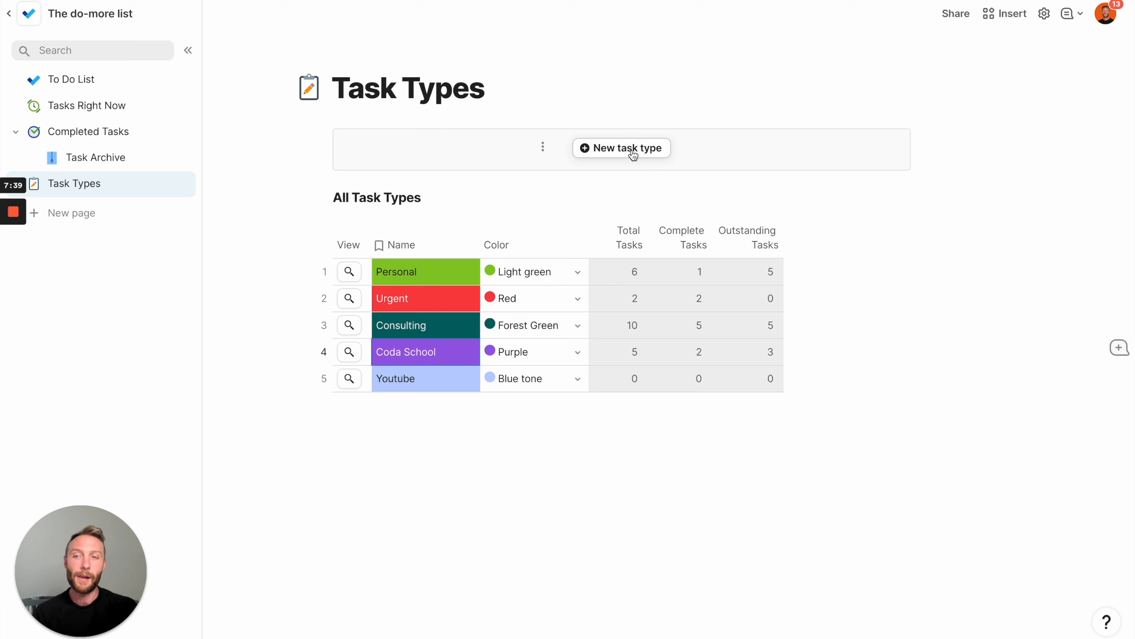
- Add a blank task in the Coda School task type's details and set the priority of "Record a new video" to green
left_click_drag(624, 272, 767, 401)
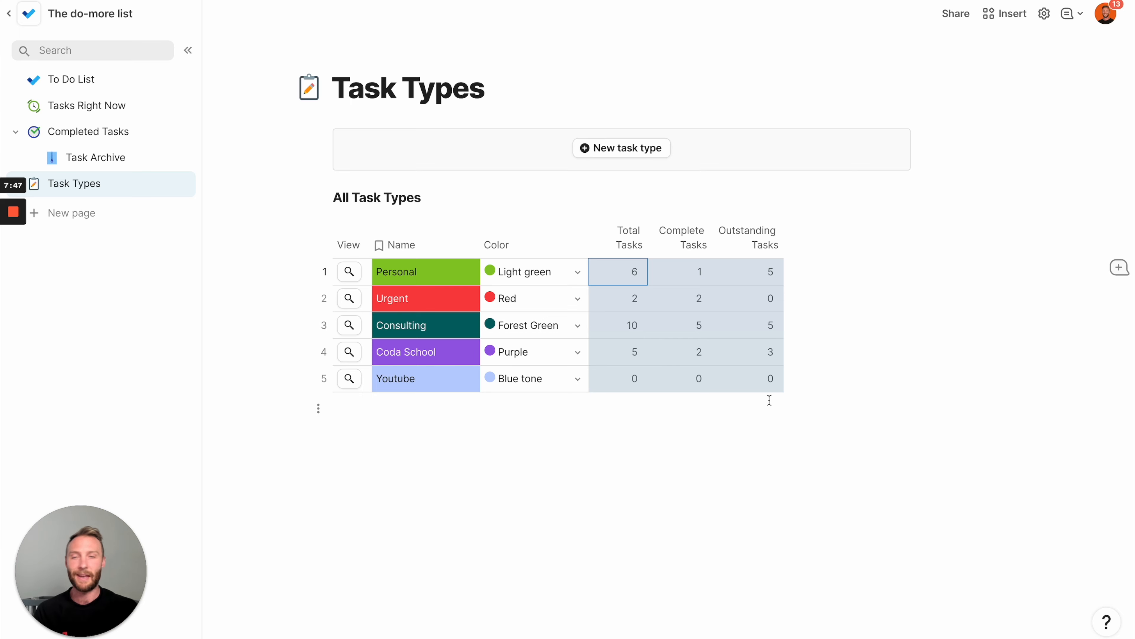
left_click(349, 352)
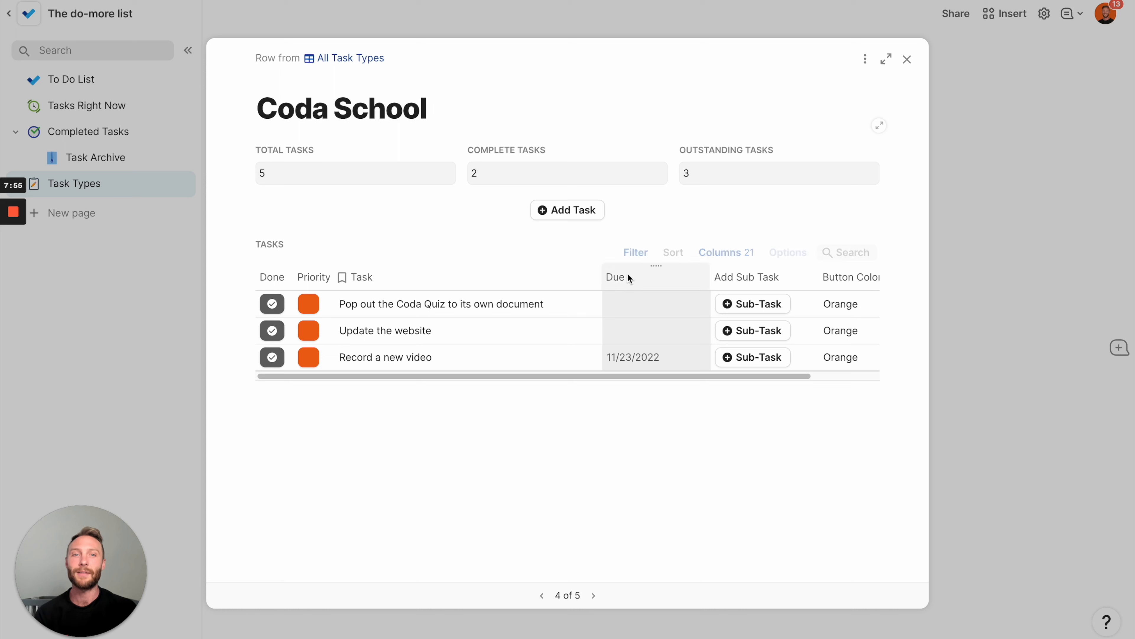
left_click_drag(528, 306, 544, 278)
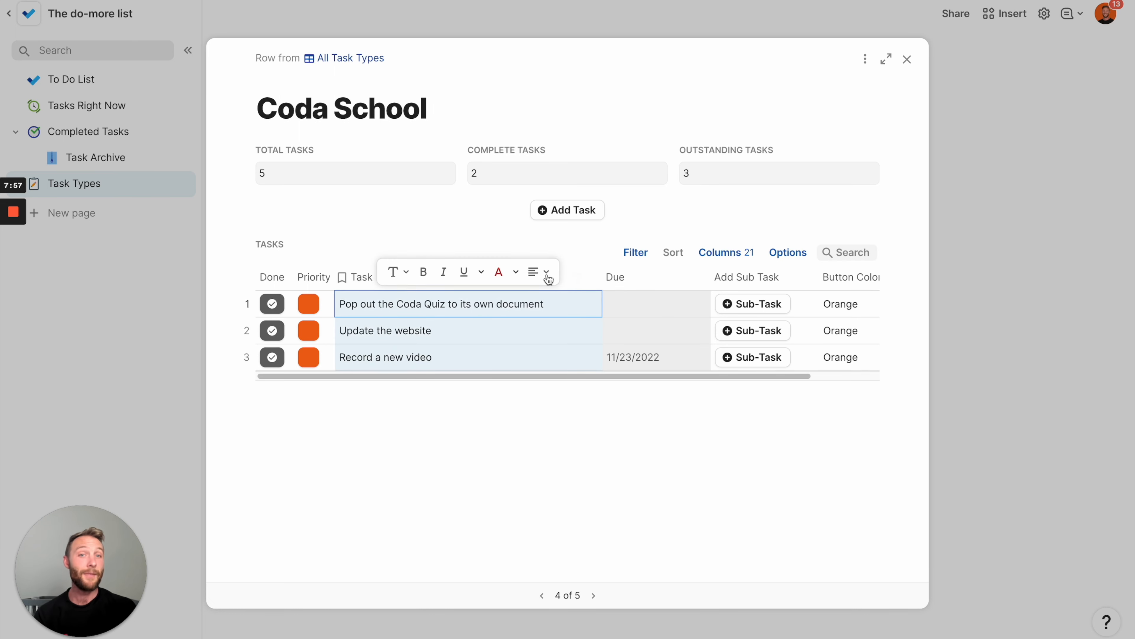
left_click(581, 211)
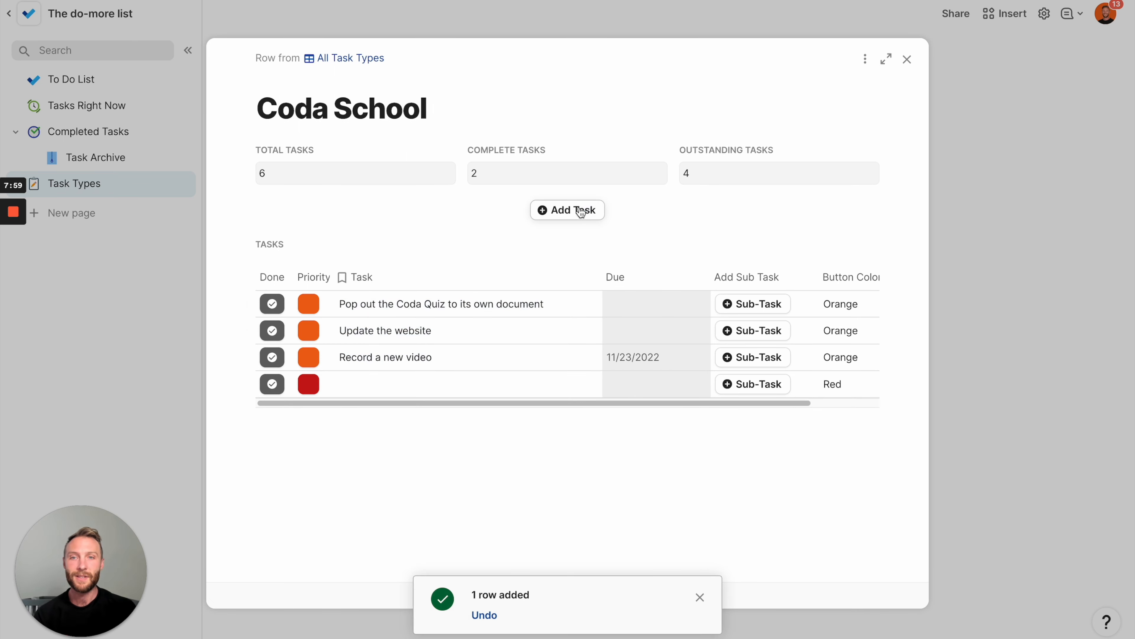
left_click(449, 388)
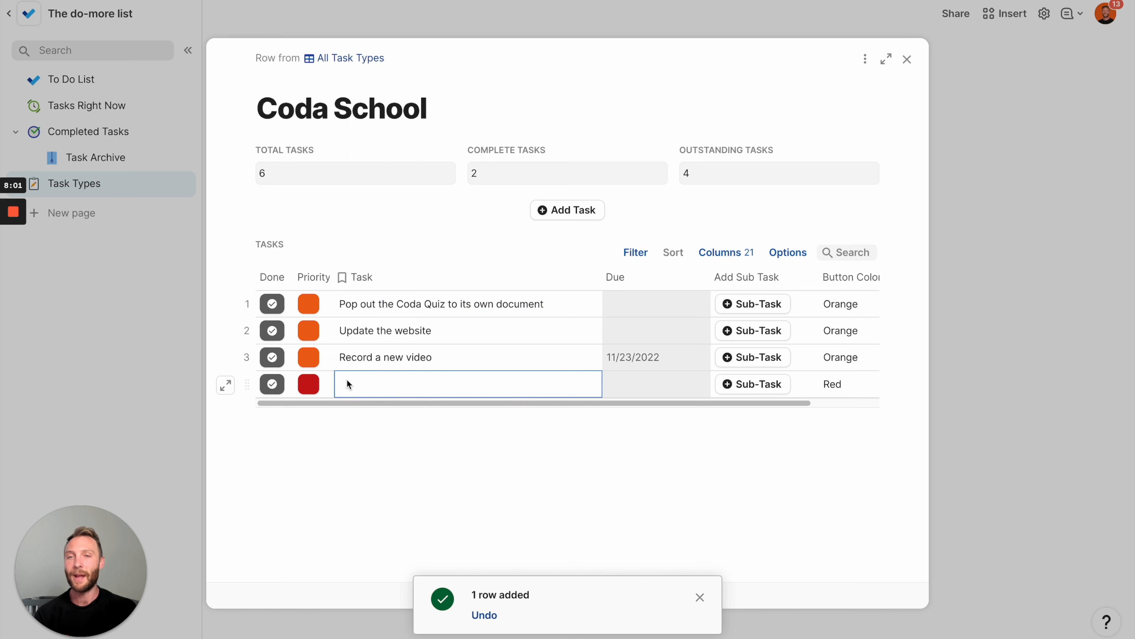
left_click(313, 365)
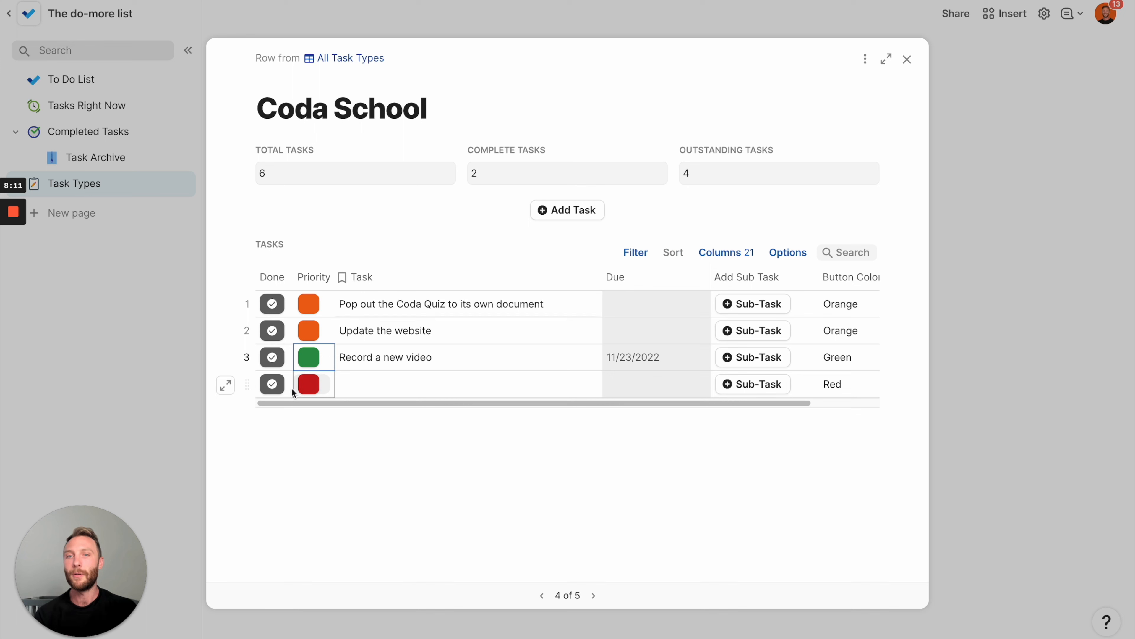
left_click(907, 59)
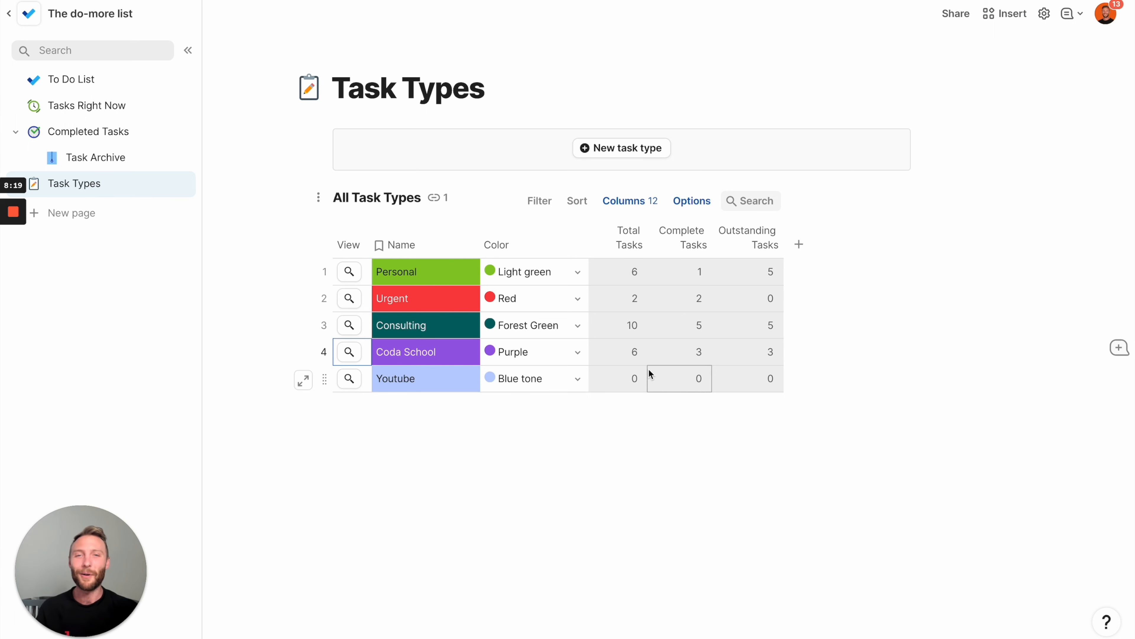
- Browse the color options for the Youtube task type and choose Blue tone
left_click(578, 380)
scroll(580, 466, "down", 6)
scroll(581, 467, "up", 2)
scroll(583, 468, "up", 5)
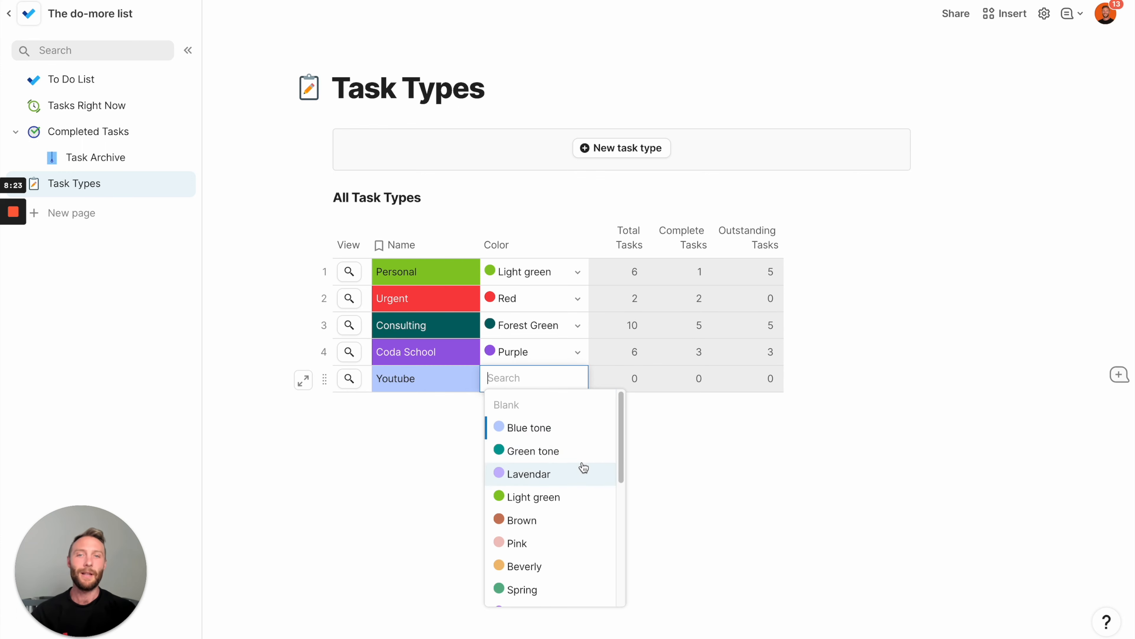
left_click(528, 428)
left_click(644, 304)
left_click(445, 385)
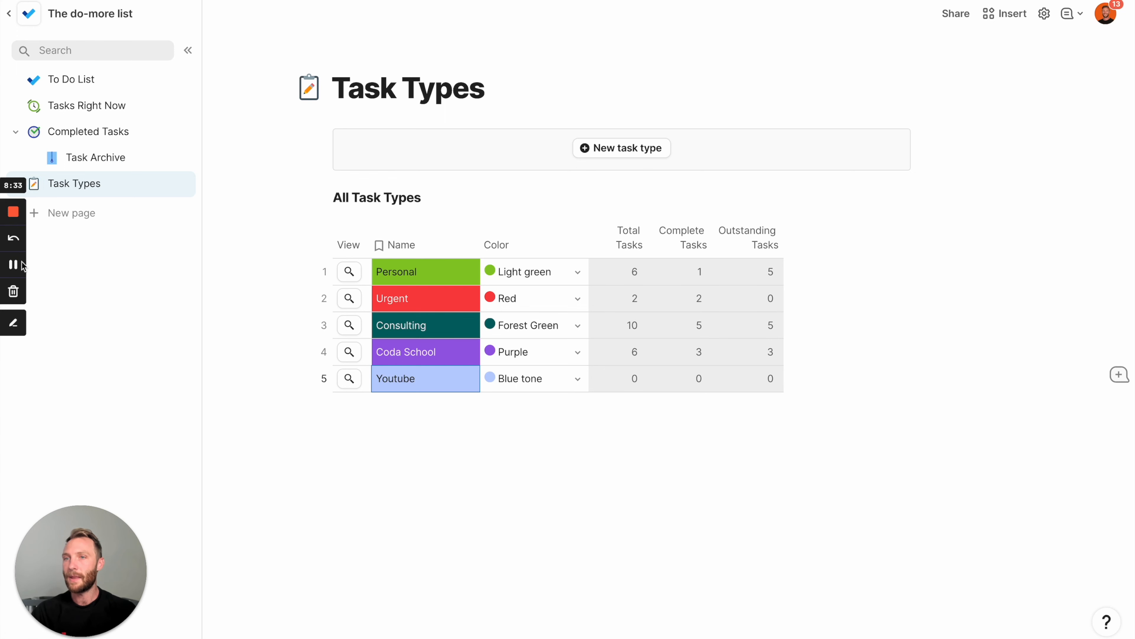
- Turn off the display of hidden pages in the doc's page list
left_click(23, 267)
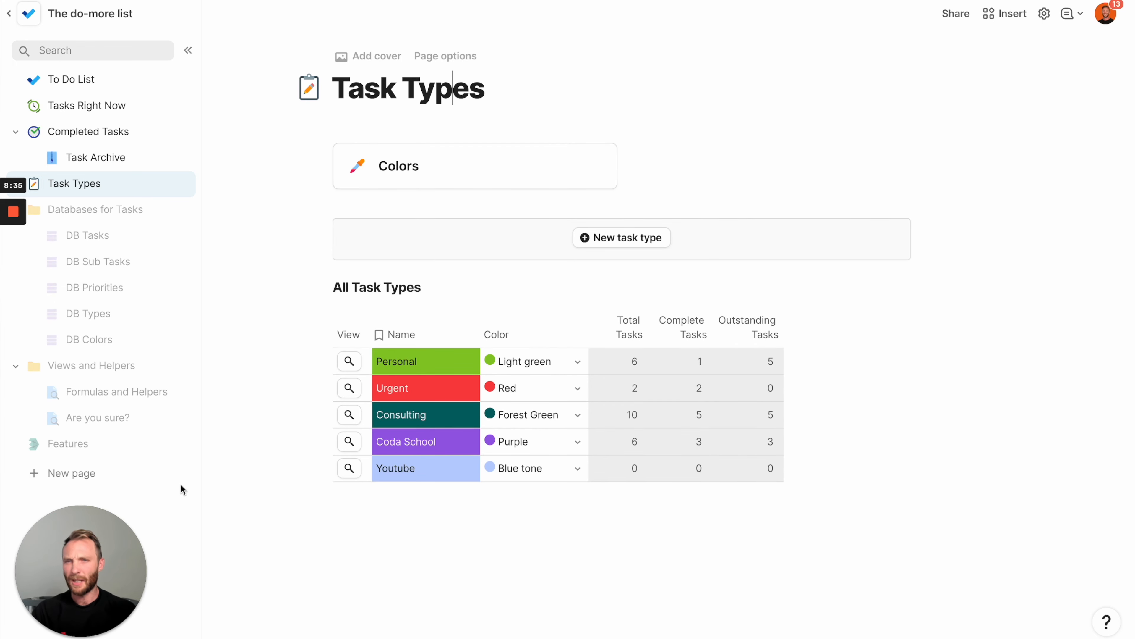
left_click(185, 473)
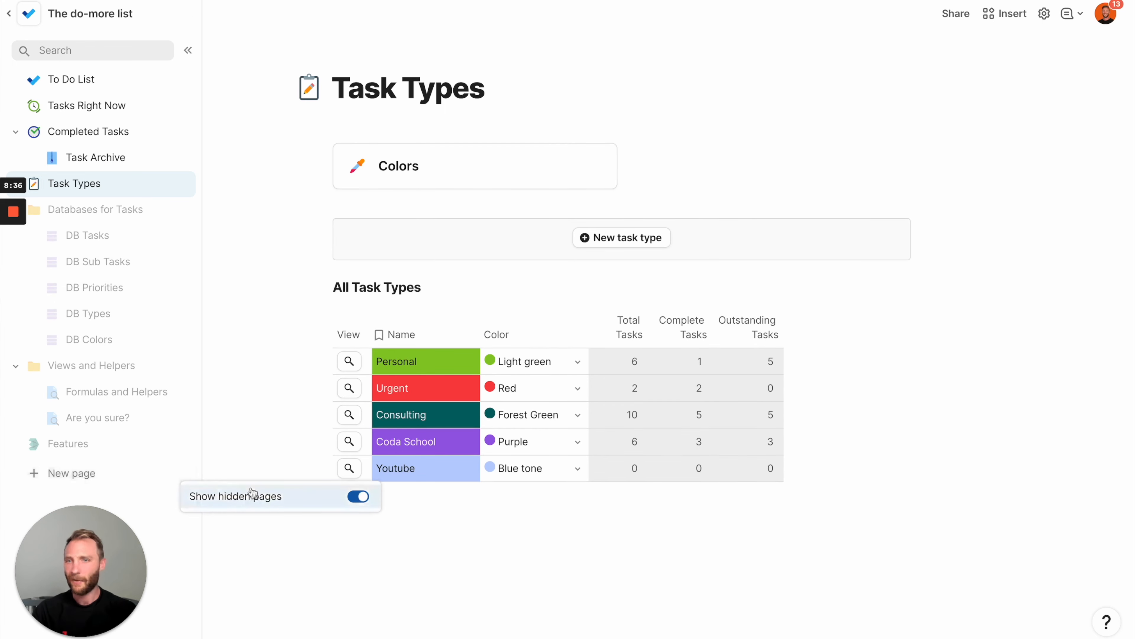
left_click(359, 497)
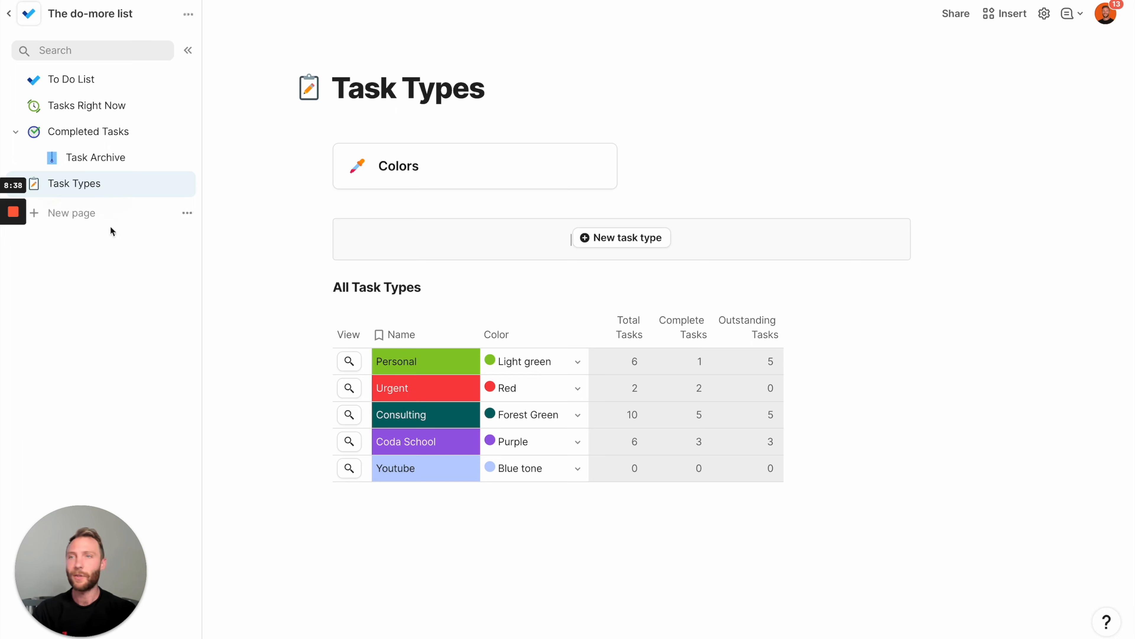
- Open the Colors page from Task Types and review the table of color names, hex codes and uses
left_click(504, 168)
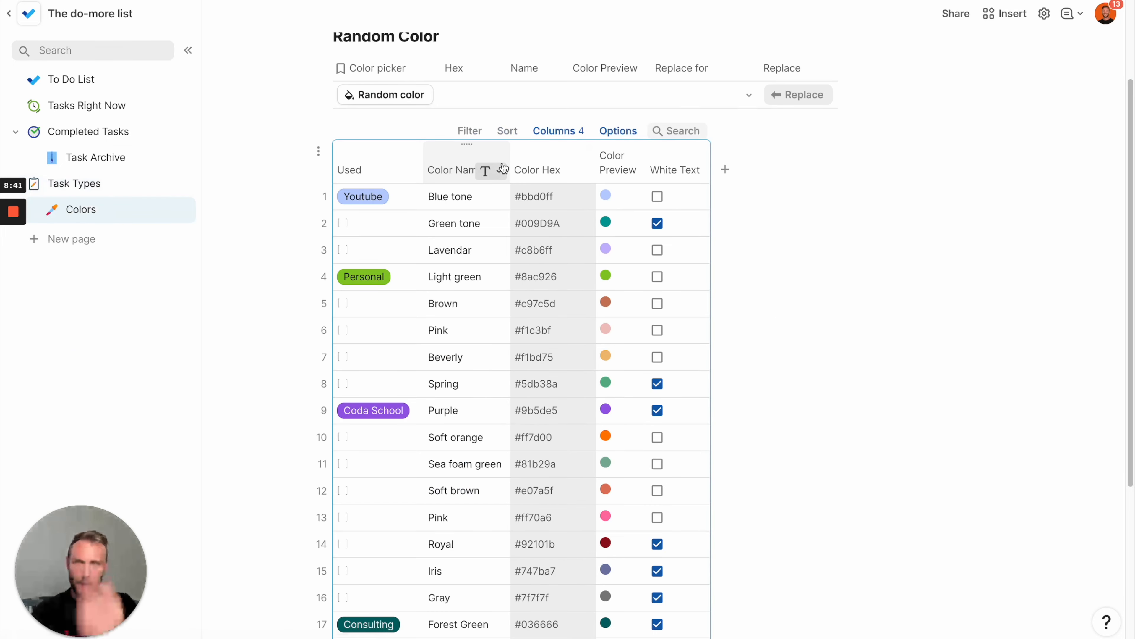
scroll(584, 269, "down", 5)
scroll(599, 246, "up", 6)
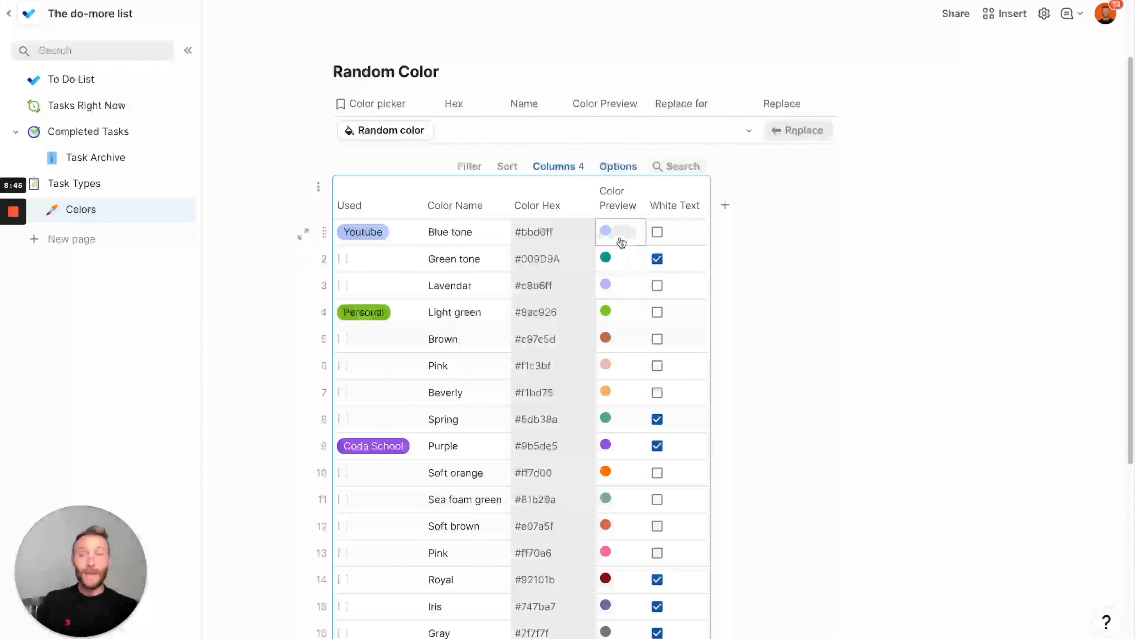
scroll(621, 242, "down", 2)
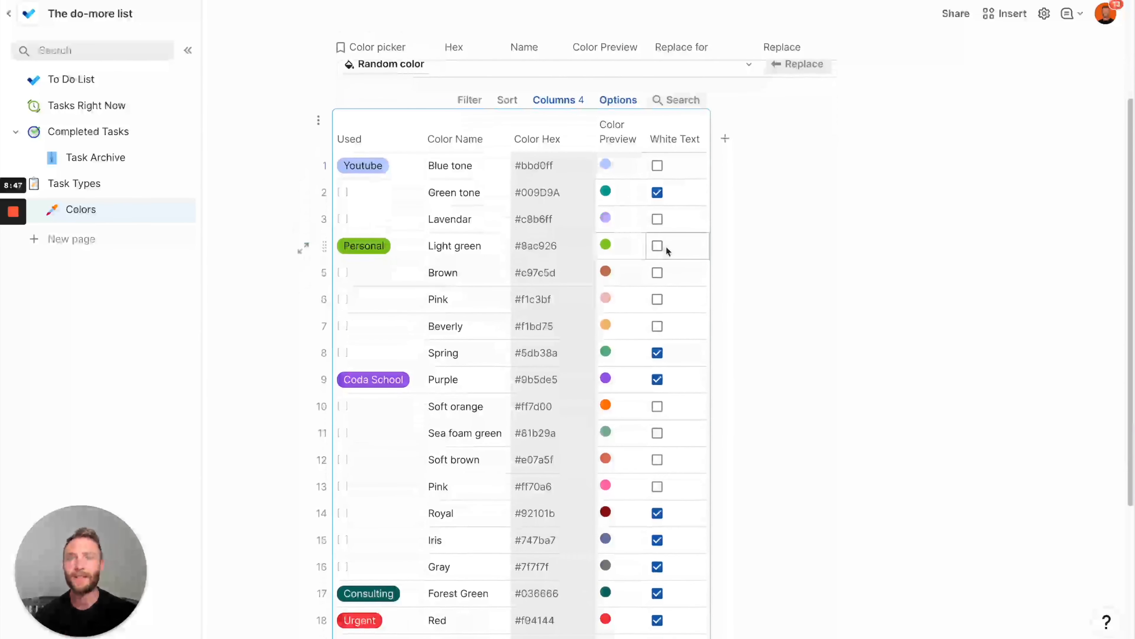
- Try switching the White Text option for Light green and Purple, and restore both settings
left_click(659, 249)
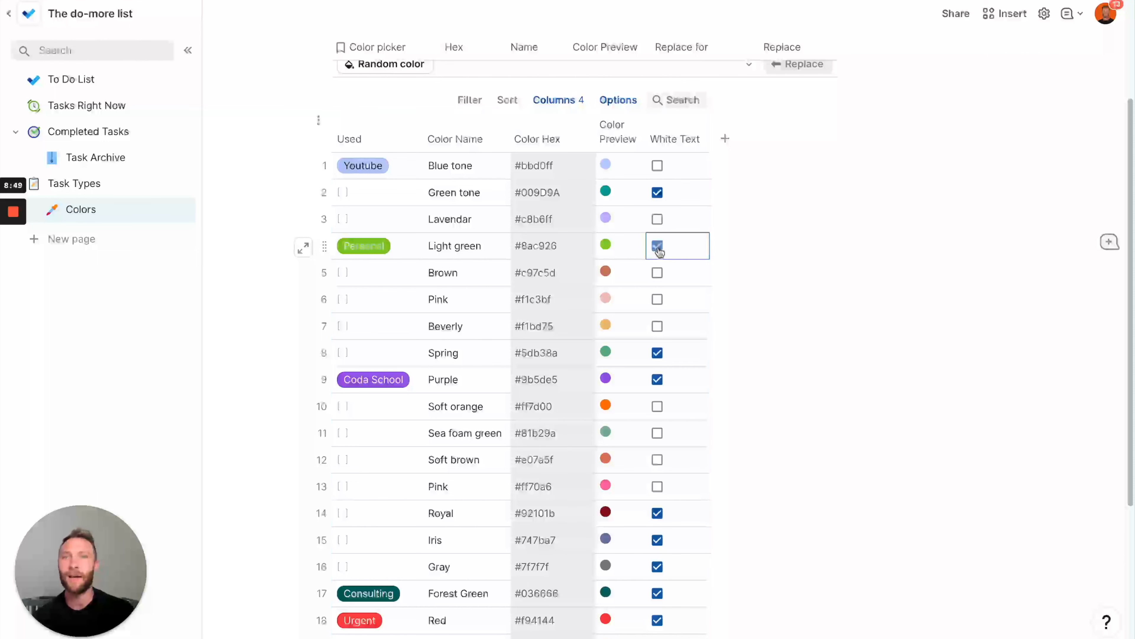
left_click(658, 381)
left_click(658, 381)
- Look through the color table and generate a random color, ending on Sky (#69d3f1)
scroll(585, 342, "down", 5)
scroll(584, 341, "up", 6)
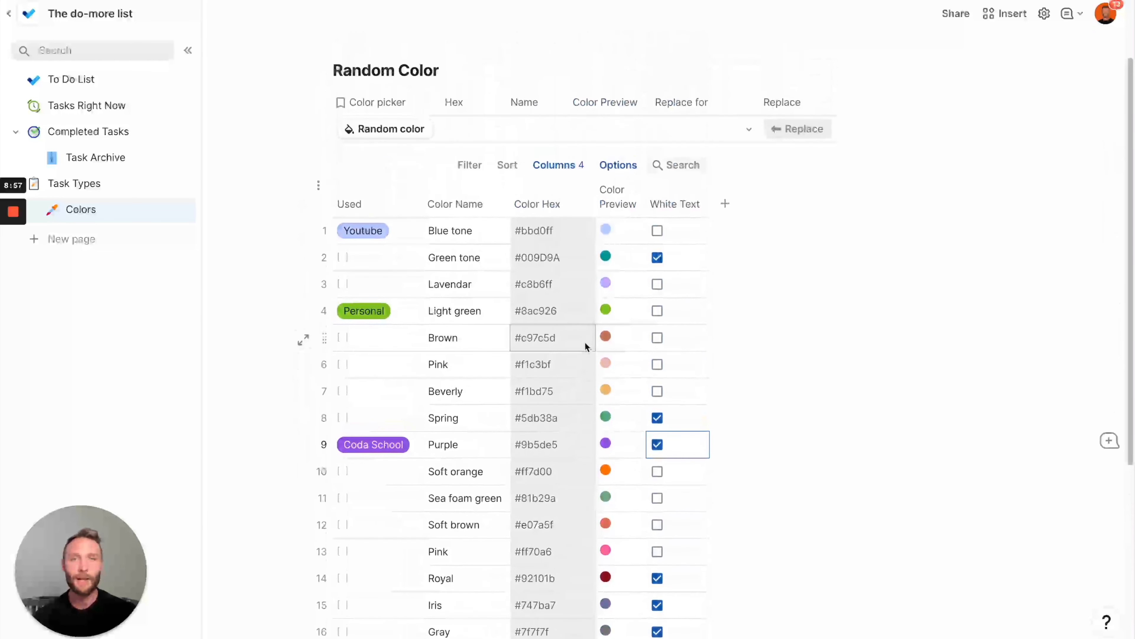
scroll(584, 342, "down", 4)
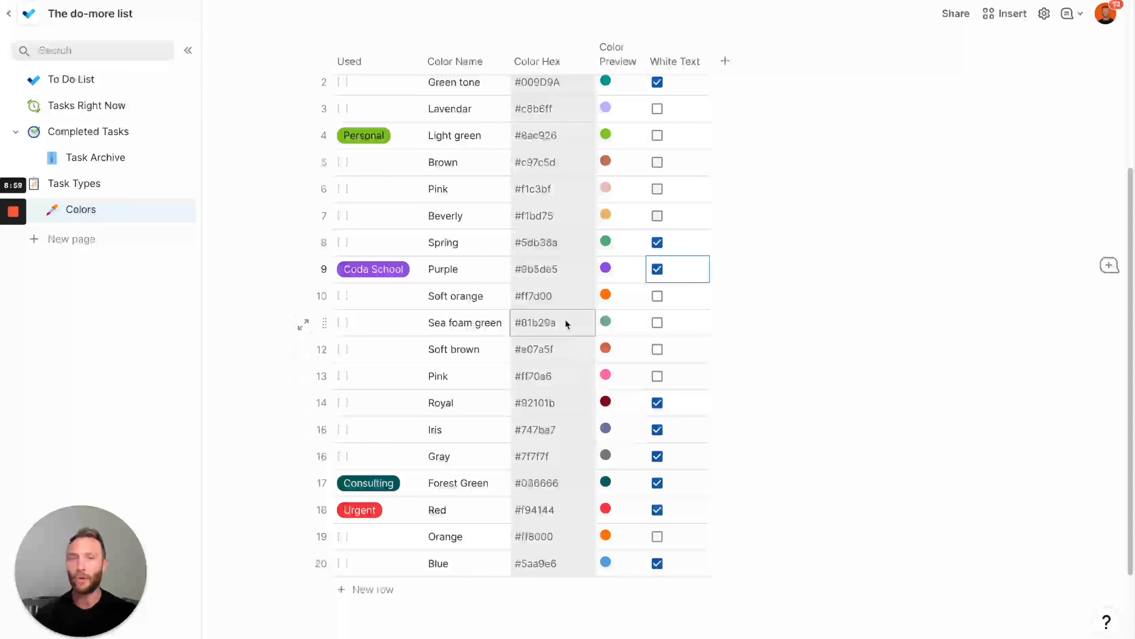
scroll(565, 318, "up", 3)
scroll(486, 202, "up", 2)
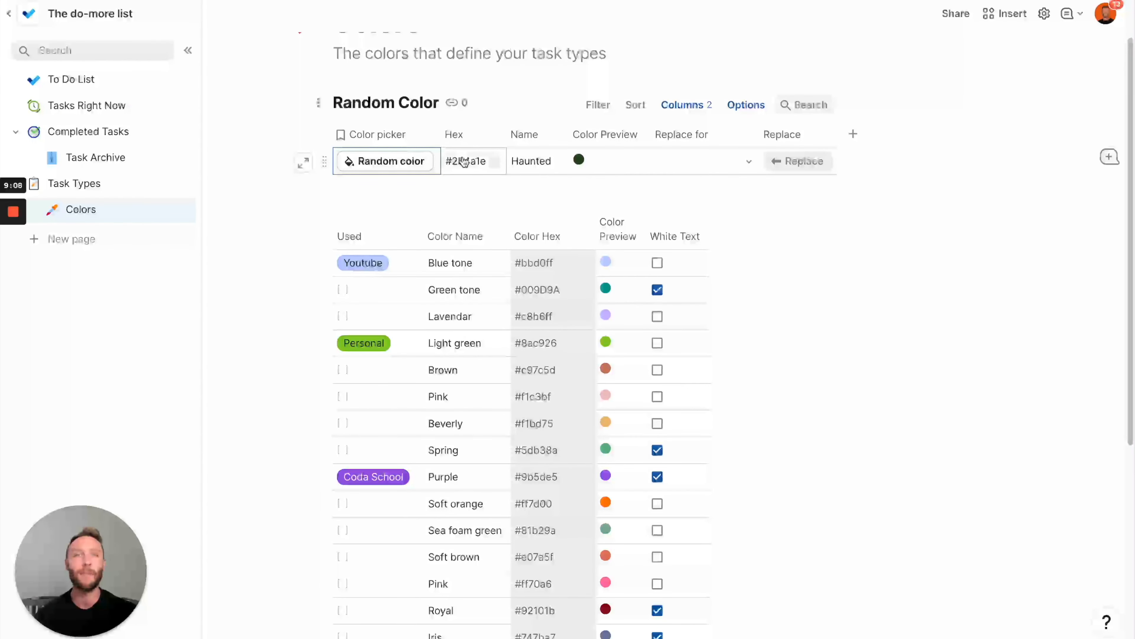
left_click(392, 167)
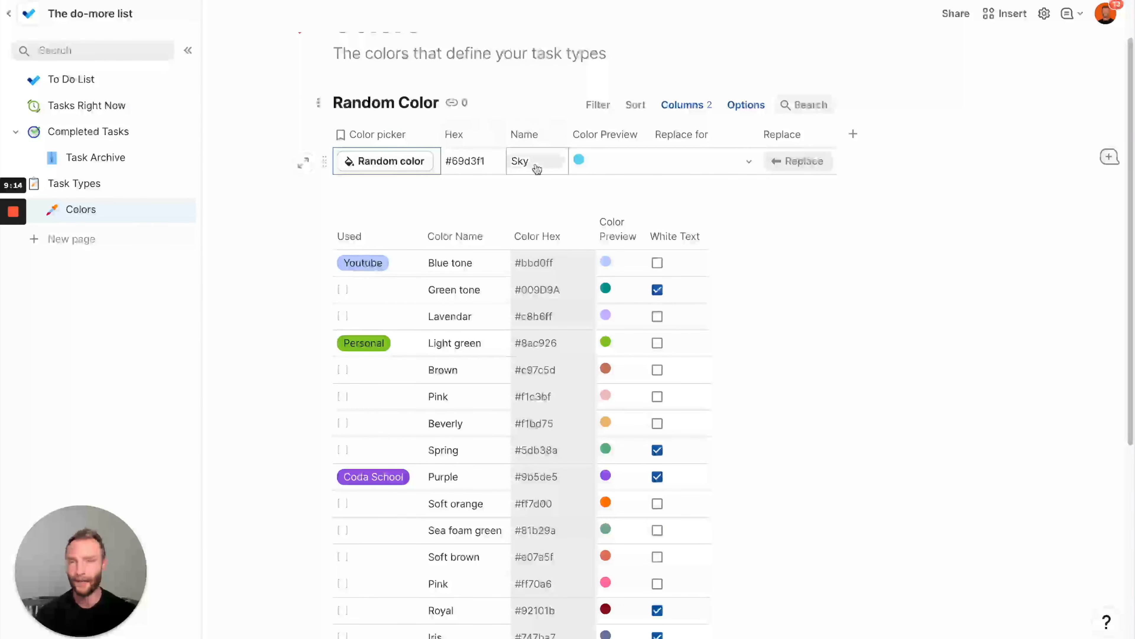
- Choose Blue tone as the color to swap out and replace it with the generated Sky color
left_click(739, 163)
left_click(749, 161)
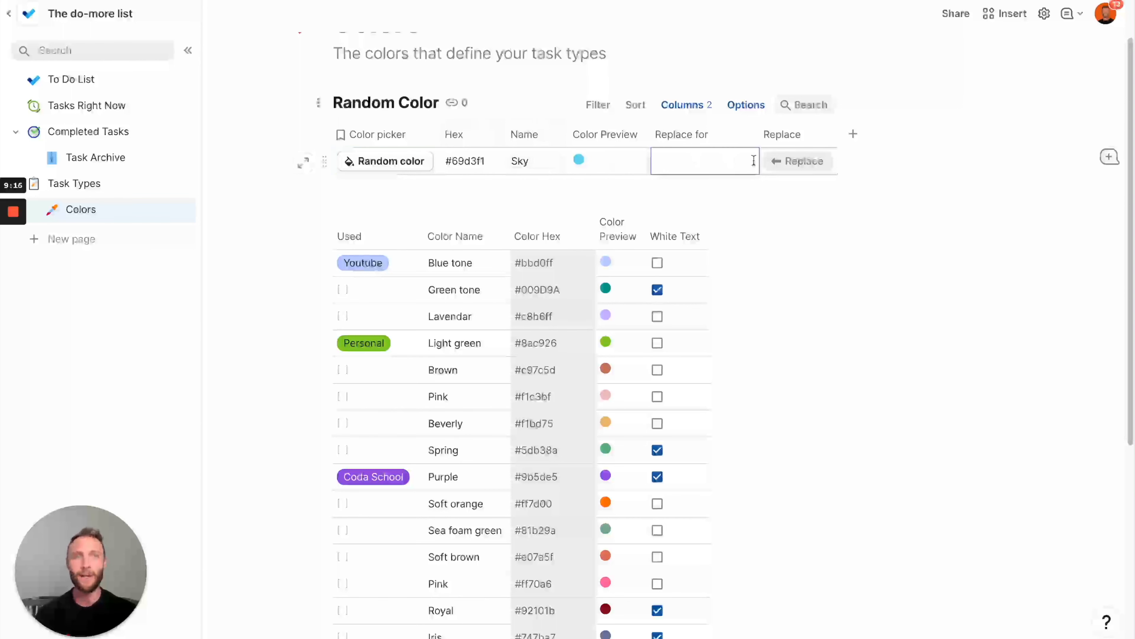
left_click(724, 209)
left_click(794, 162)
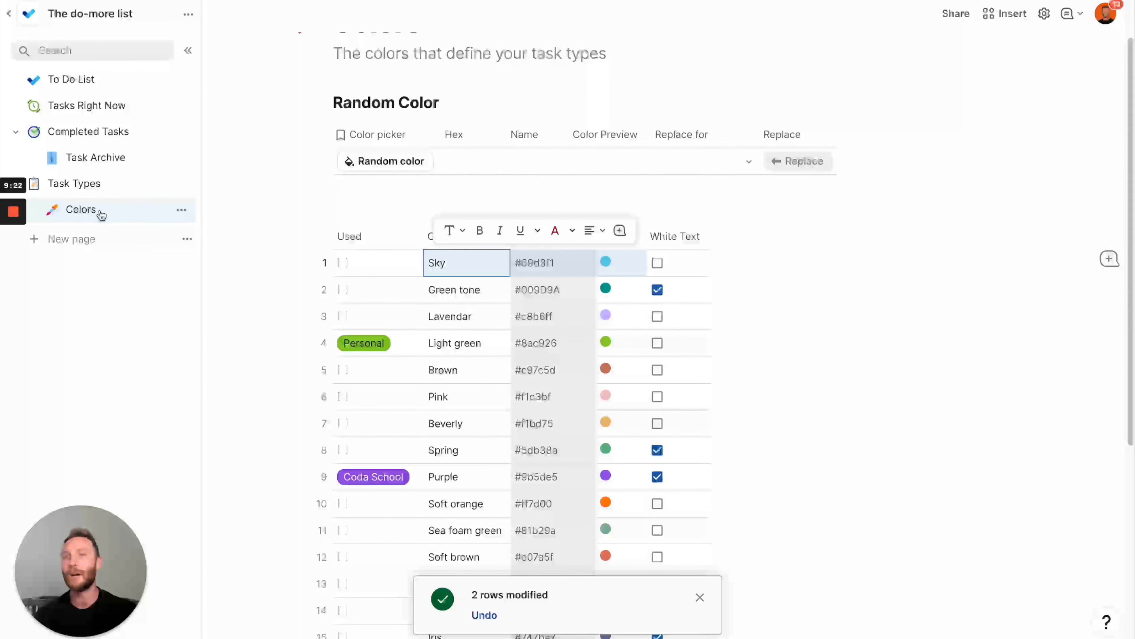
- Generate a new random color, ending on Hazel (#88826e), and replace Brown with it in the color table
left_click(410, 162)
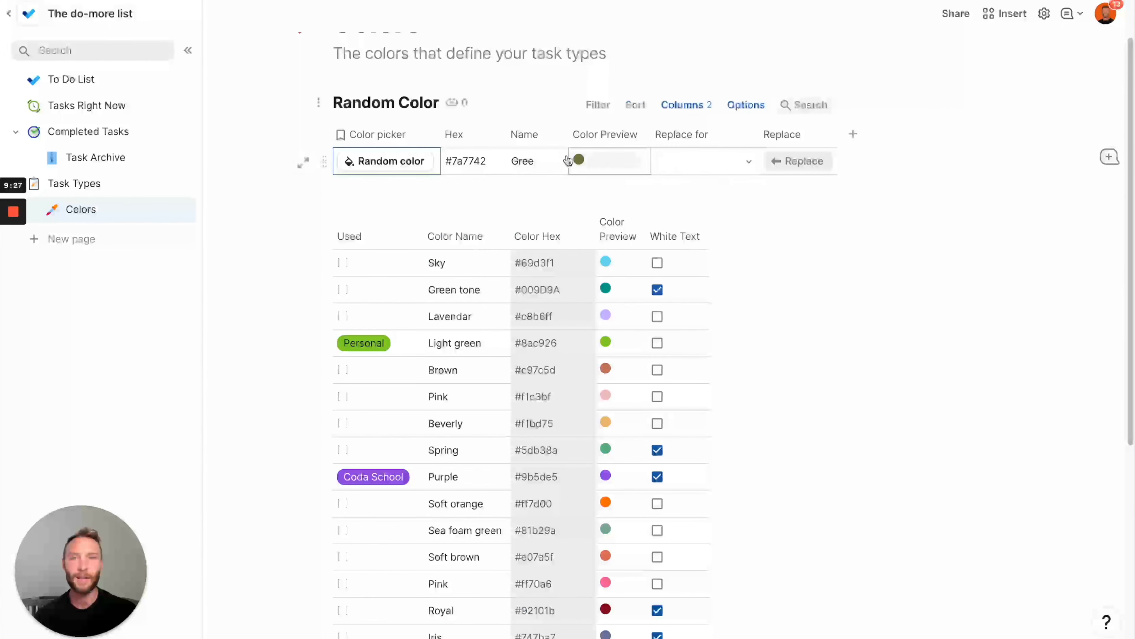
left_click(410, 161)
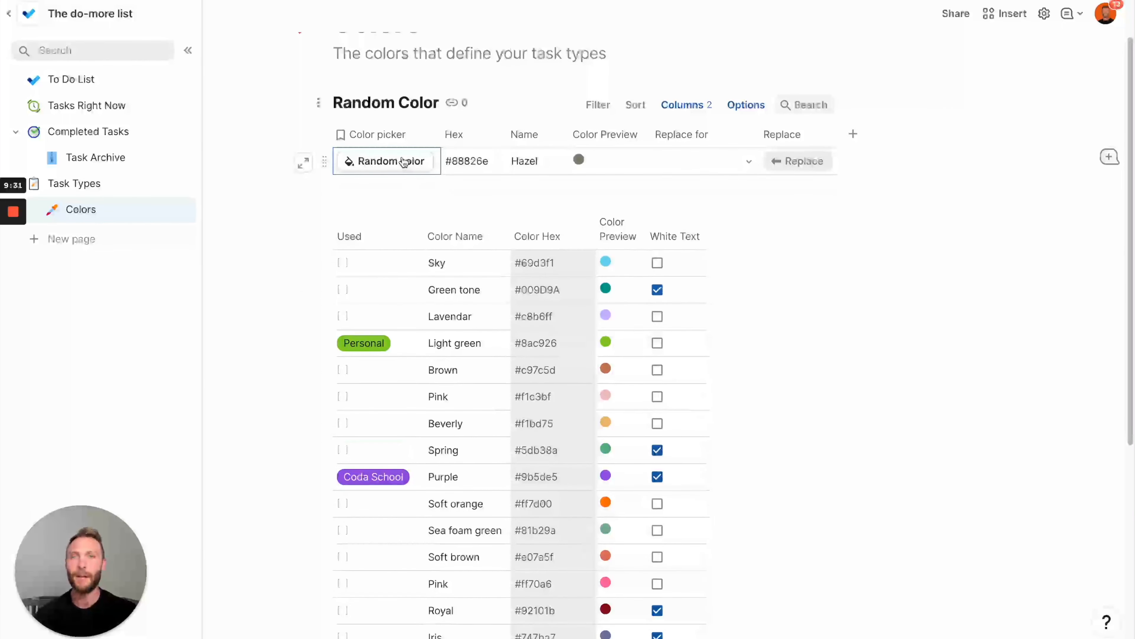
left_click(748, 166)
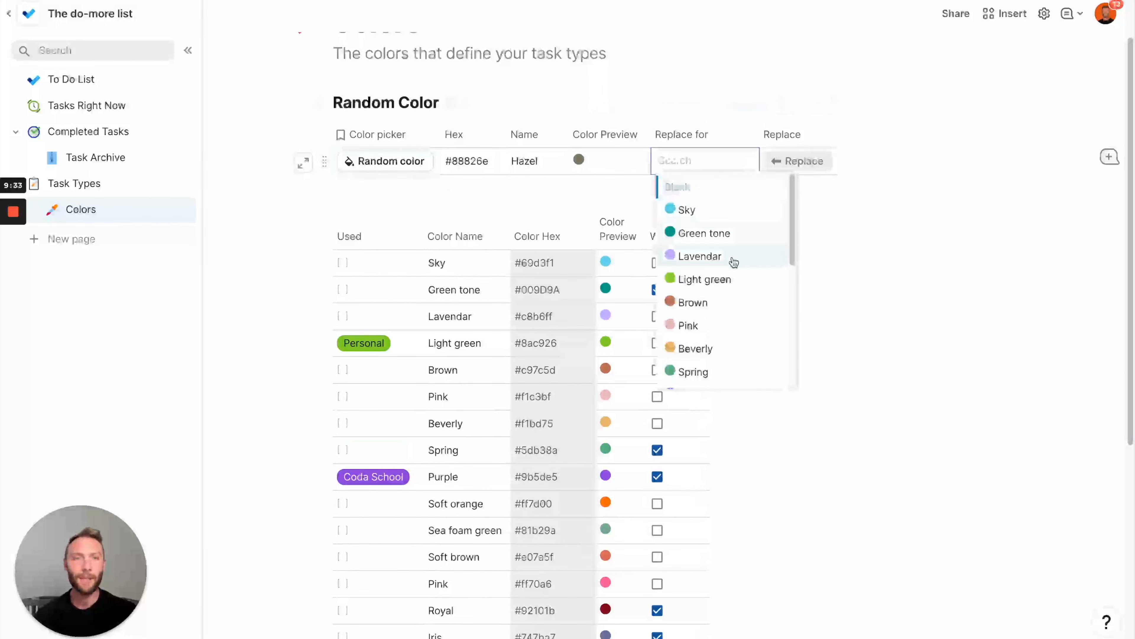
left_click(720, 302)
left_click(815, 158)
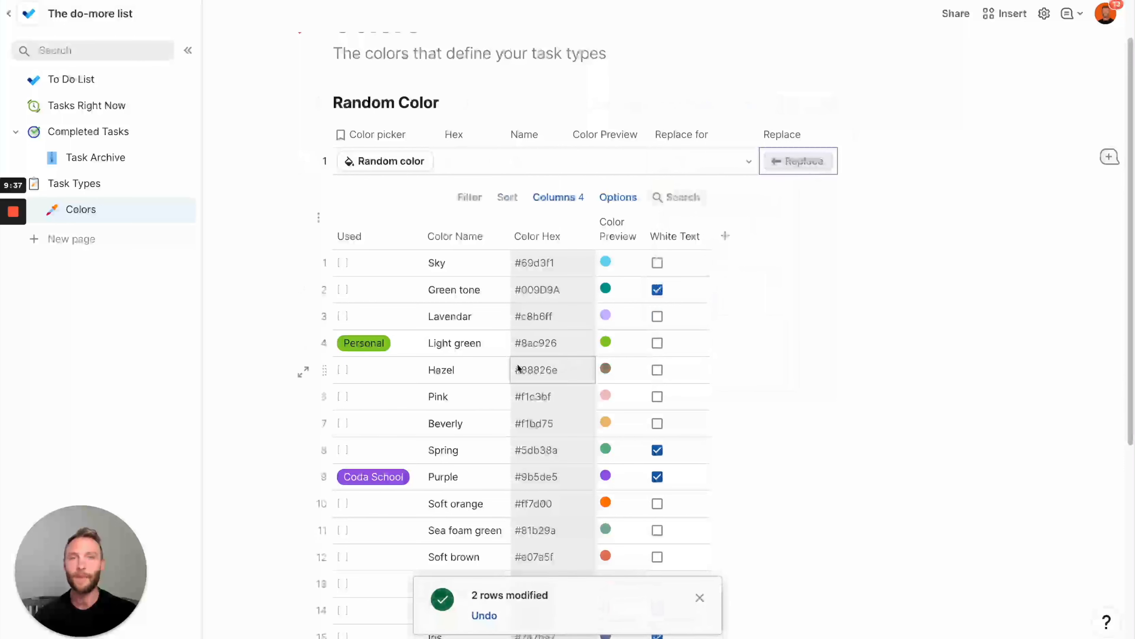
- Return to the Task Types page and set the Youtube task type's color to Sky
left_click(129, 184)
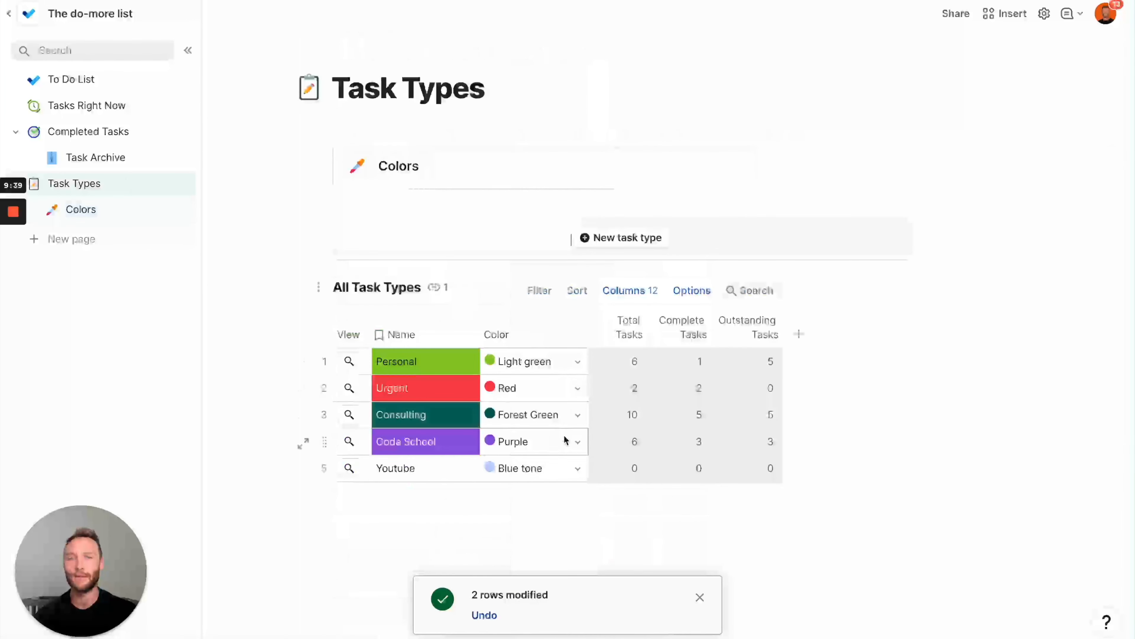
left_click(571, 468)
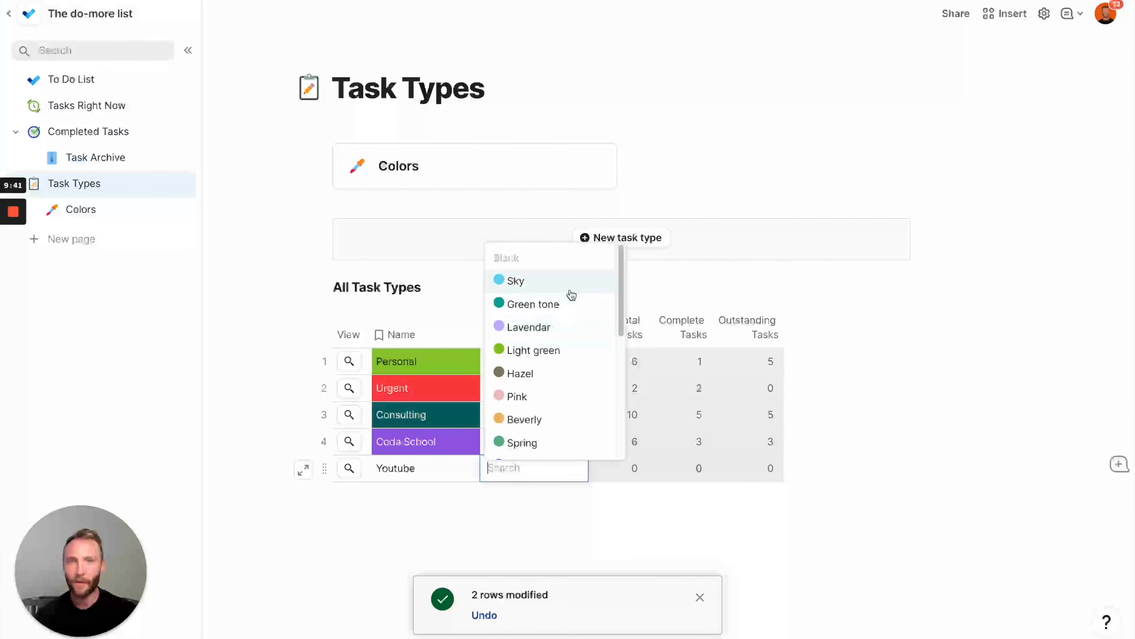
left_click(570, 283)
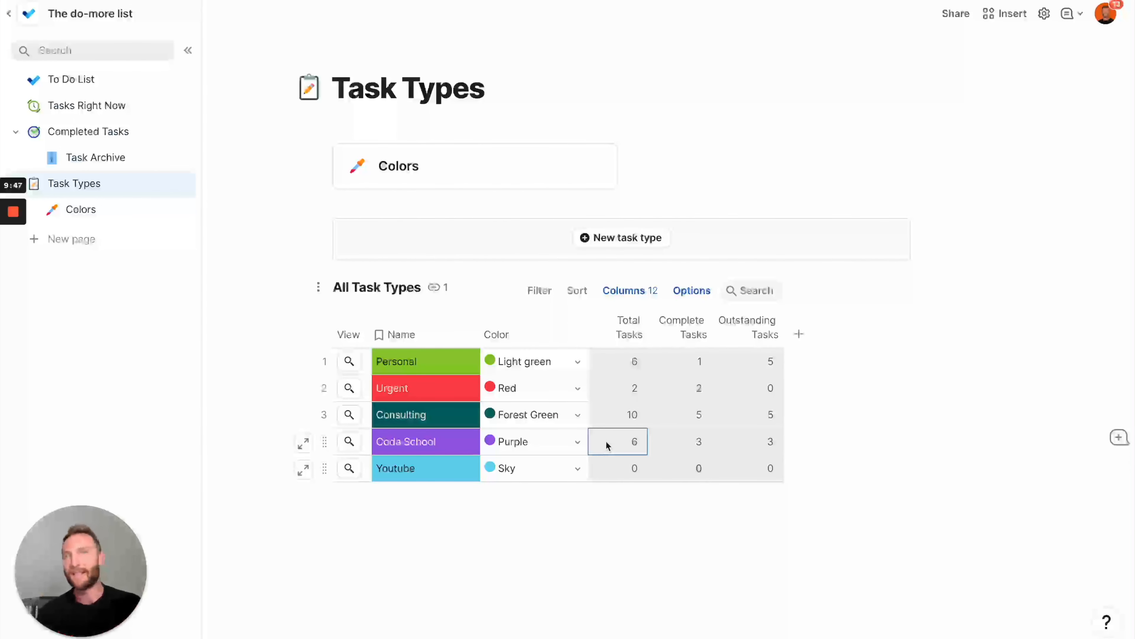
- On the Completed Tasks page, remove the blank Coda School task and bring back "Get an anniversary present" to the active list
left_click(119, 133)
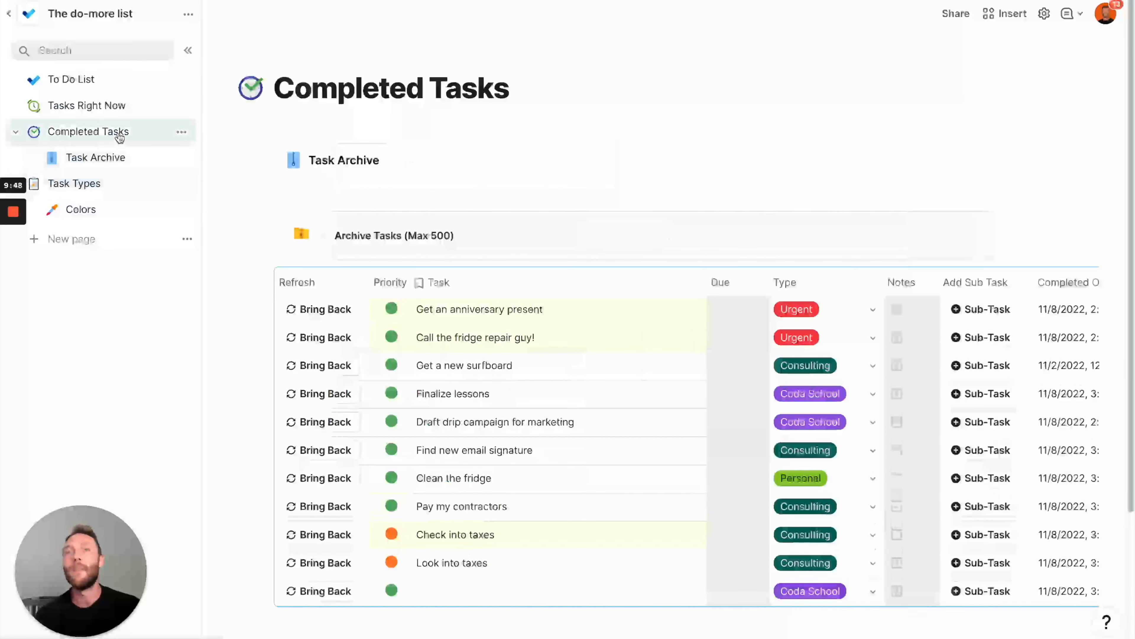
scroll(428, 324, "down", 3)
left_click(299, 432)
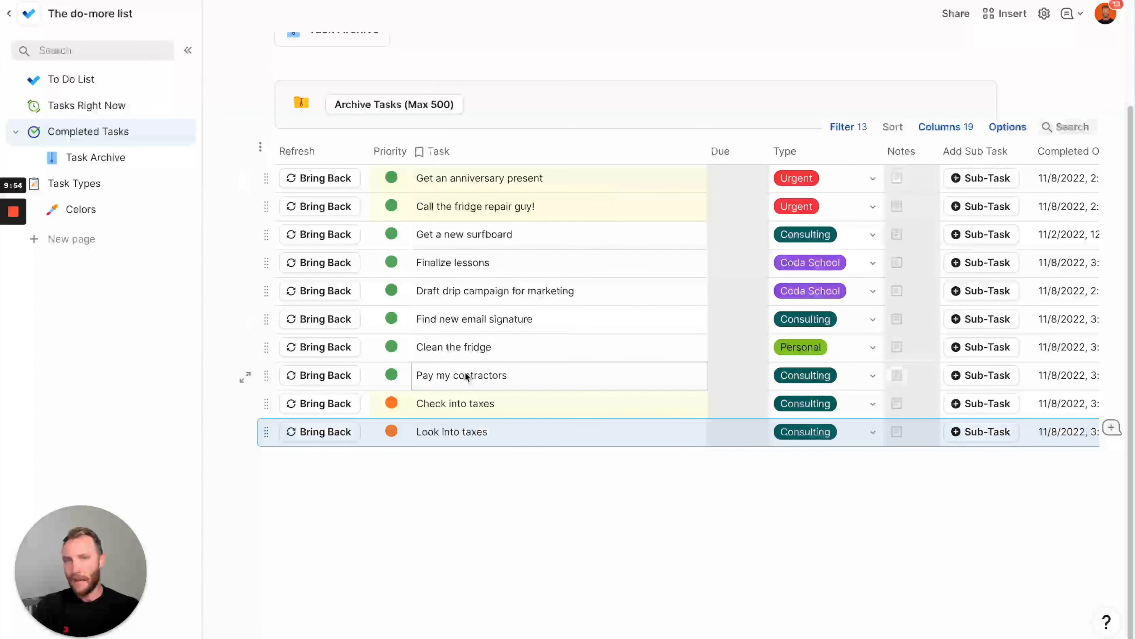
scroll(419, 218, "up", 1)
scroll(419, 218, "up", 1)
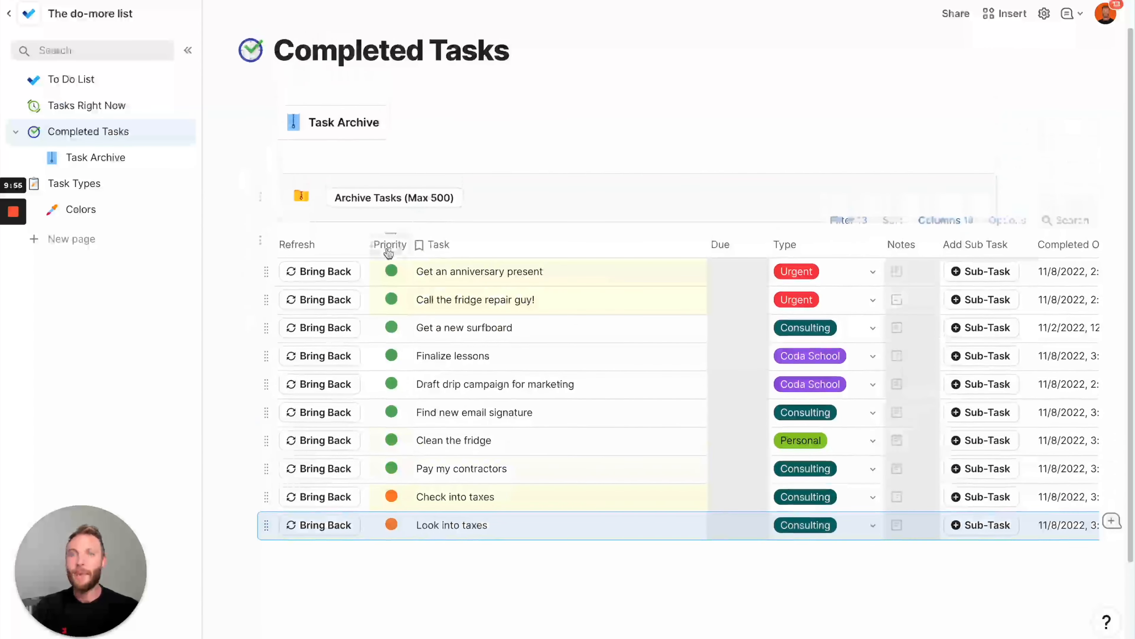
left_click(347, 276)
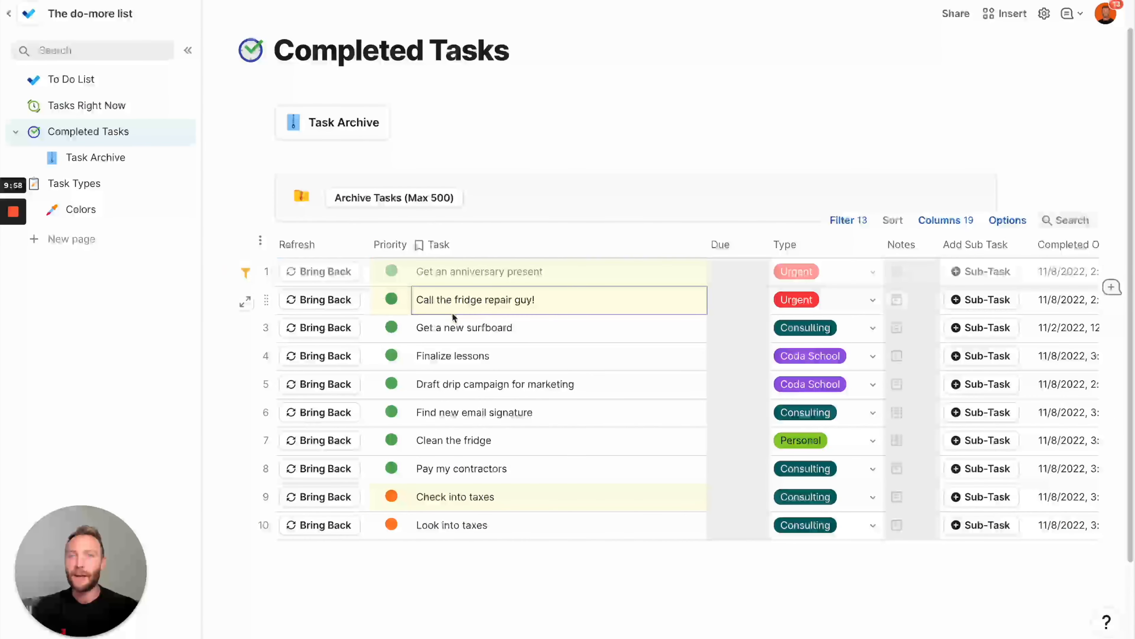
- Search the To Do List for "anni" to check for the restored anniversary task, and clear the search
left_click(89, 79)
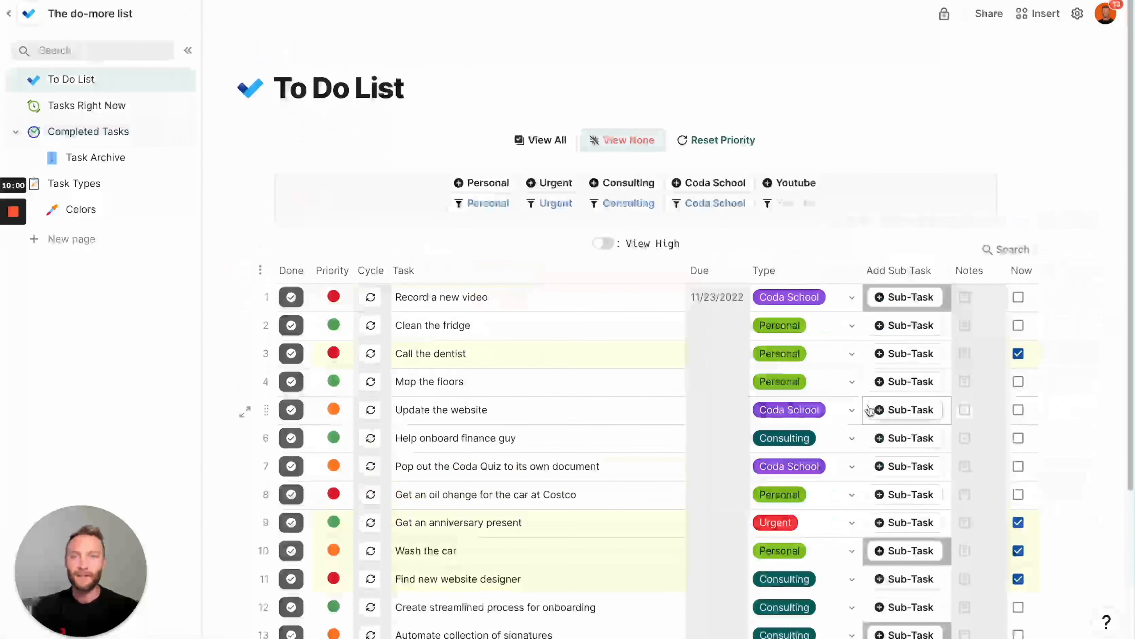
left_click(1000, 249)
type("anni")
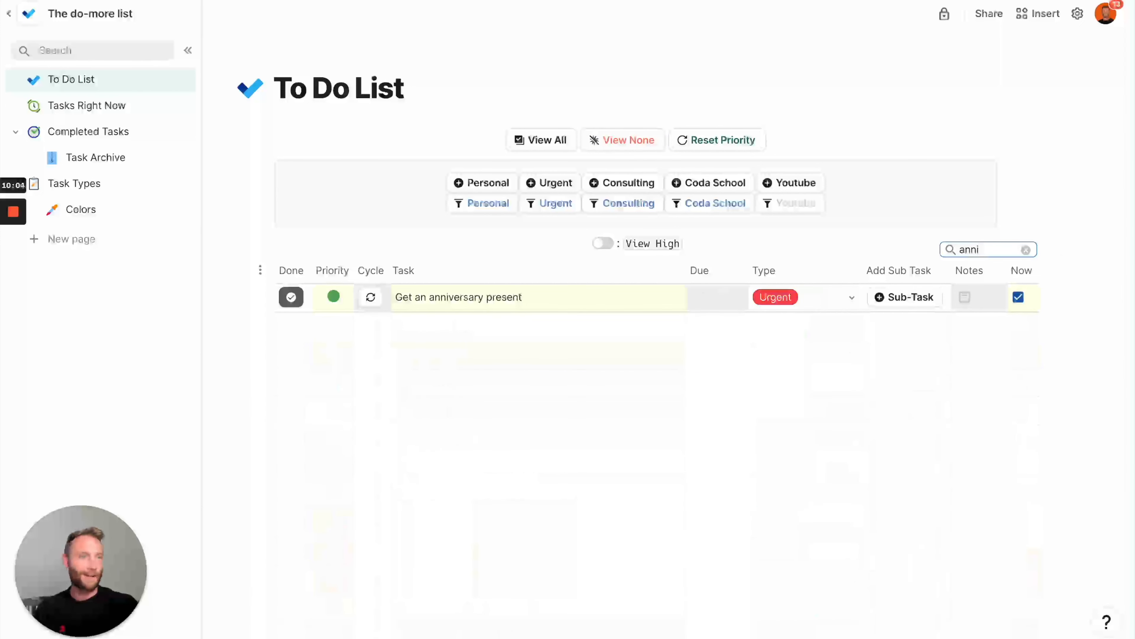
key("BackSpace")
key("BackSpace")
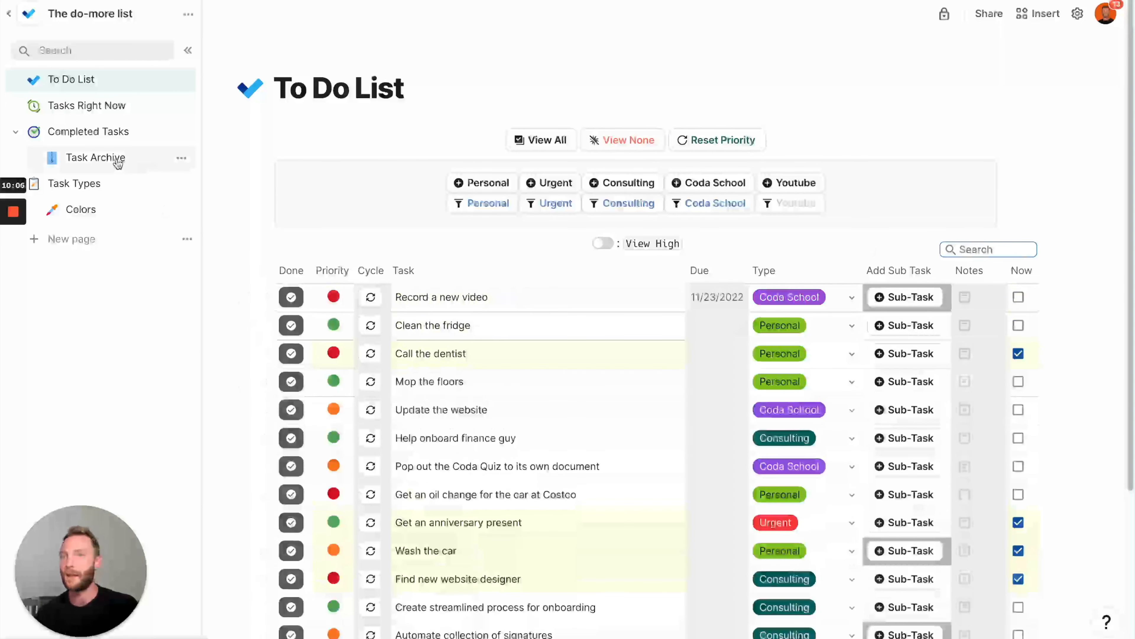
- Go back to Completed Tasks and archive all the remaining completed tasks
left_click(101, 143)
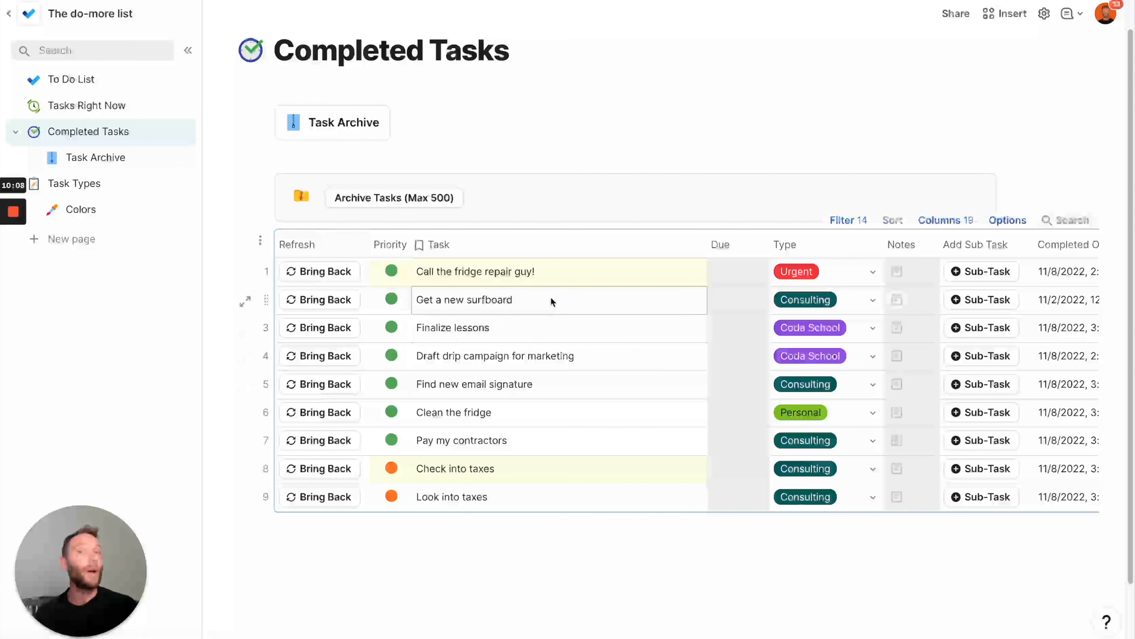
left_click_drag(558, 282, 594, 448)
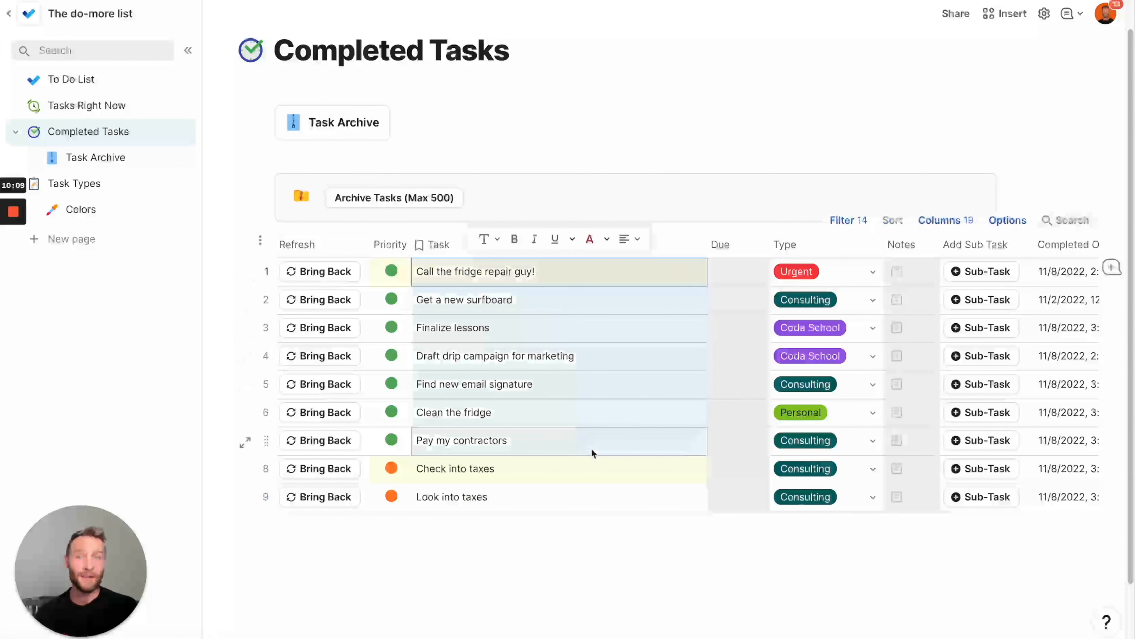
left_click(385, 199)
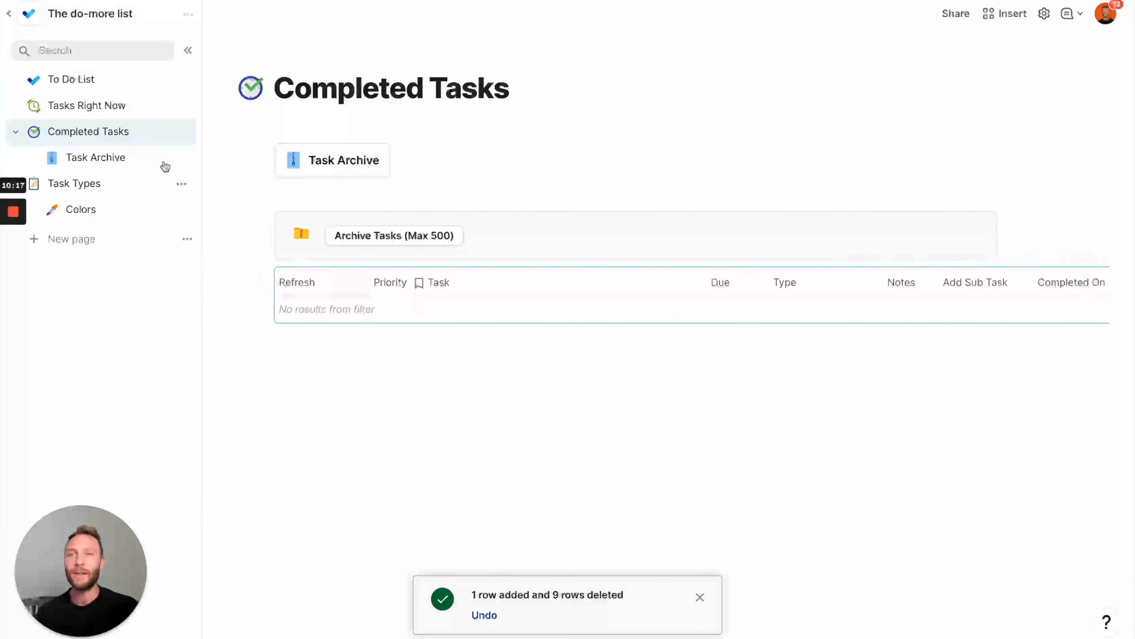
- Open the Archive: 1 record on the Task Archive page and review its list of archived tasks
left_click(111, 161)
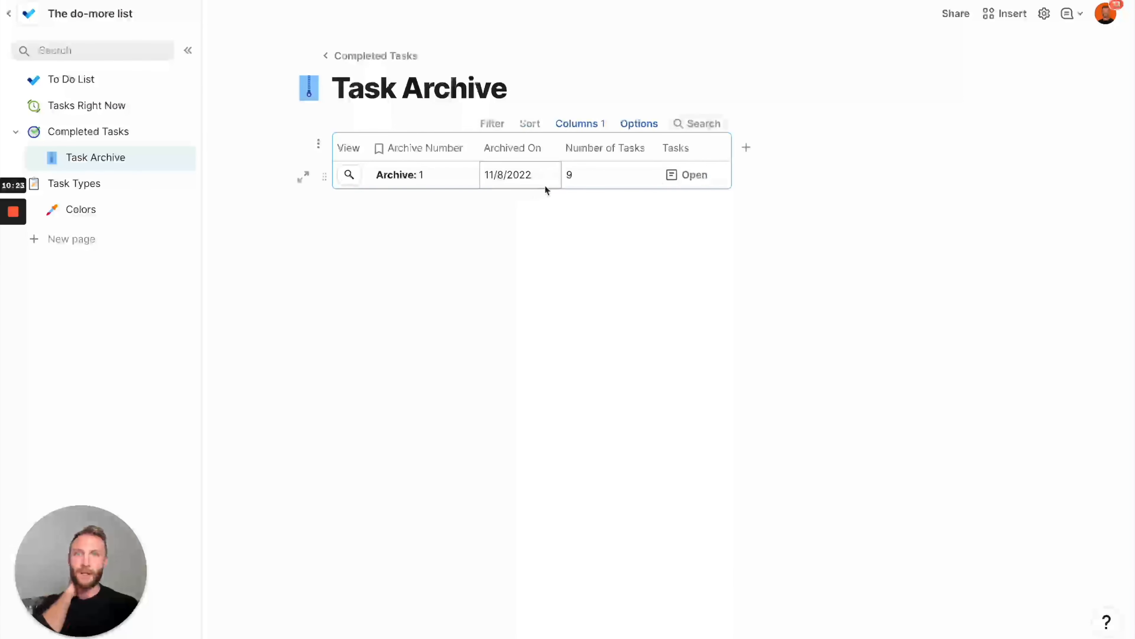
left_click(351, 175)
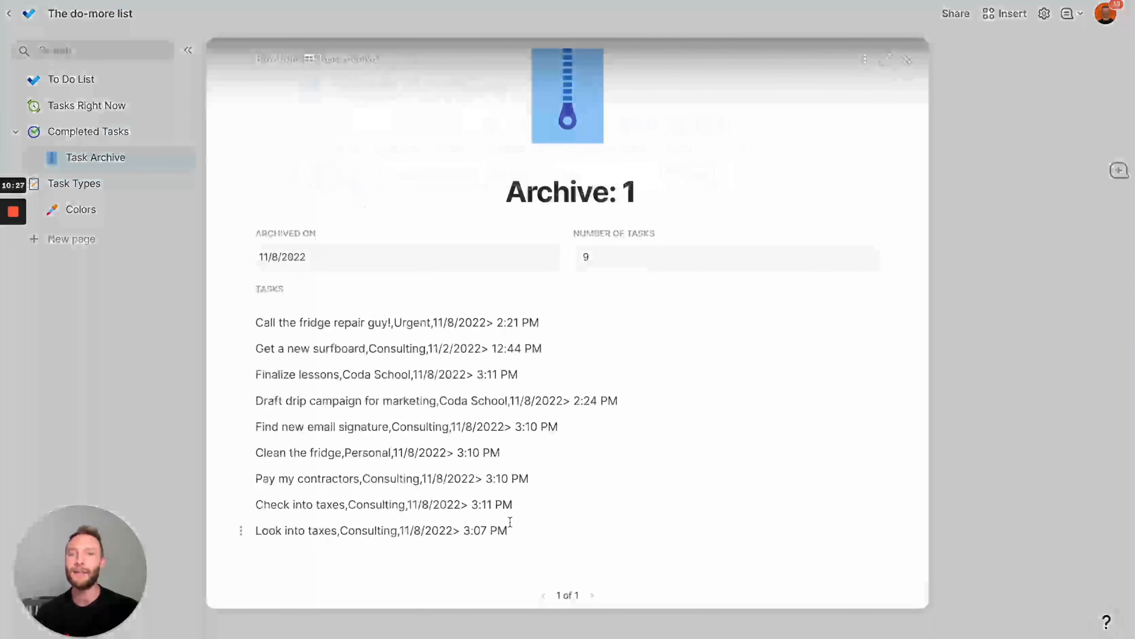
left_click_drag(509, 530, 251, 331)
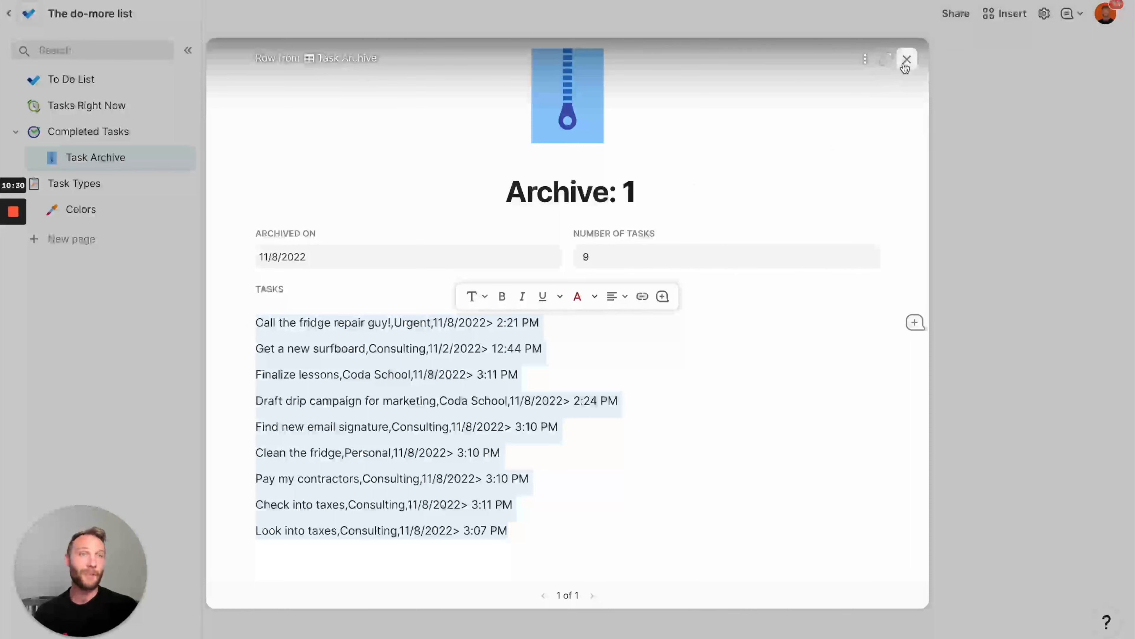